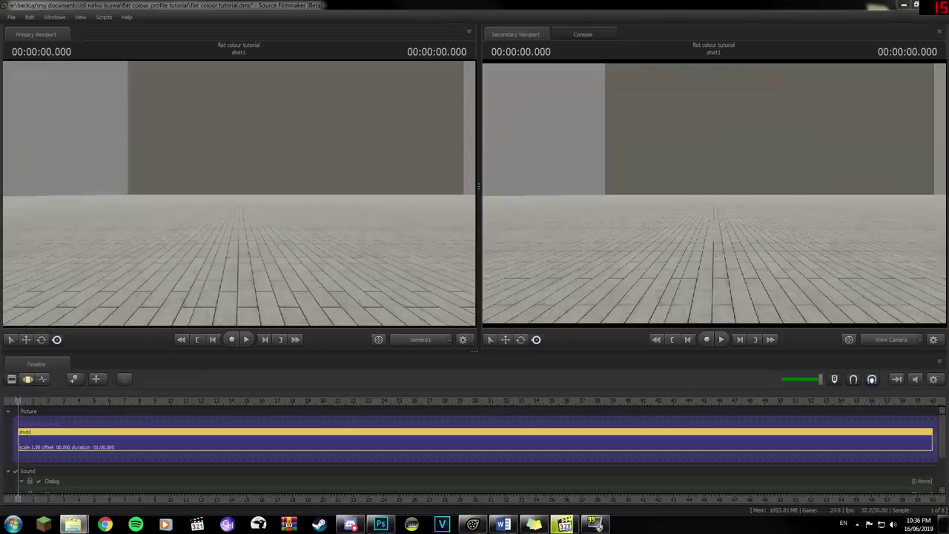
pyautogui.moveTo(948, 104); pyautogui.dragTo(561, 103)
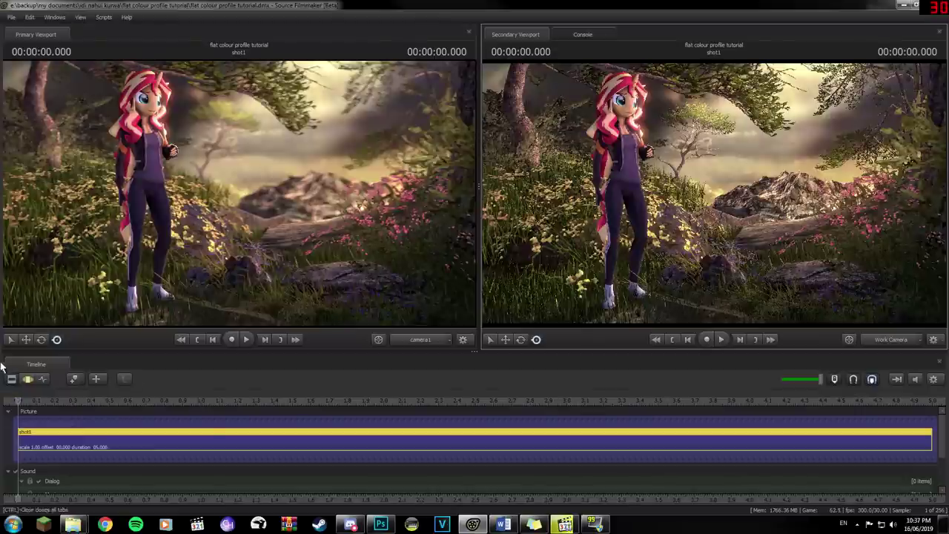
# Add an Engine Post Effect clip to the overlay Effects track and stretch it across the full 5-second shot
pyautogui.moveTo(939, 416); pyautogui.dragTo(937, 458)
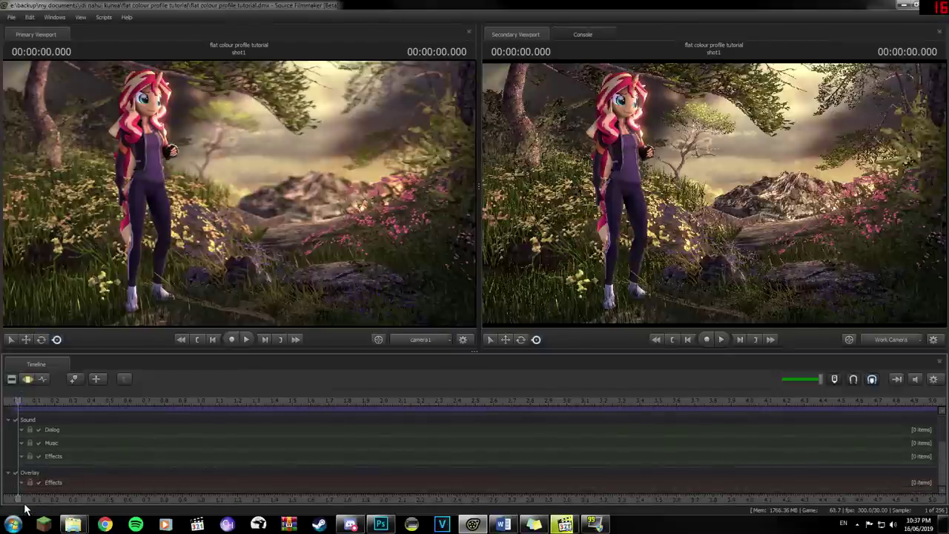
pyautogui.rightClick(50, 483)
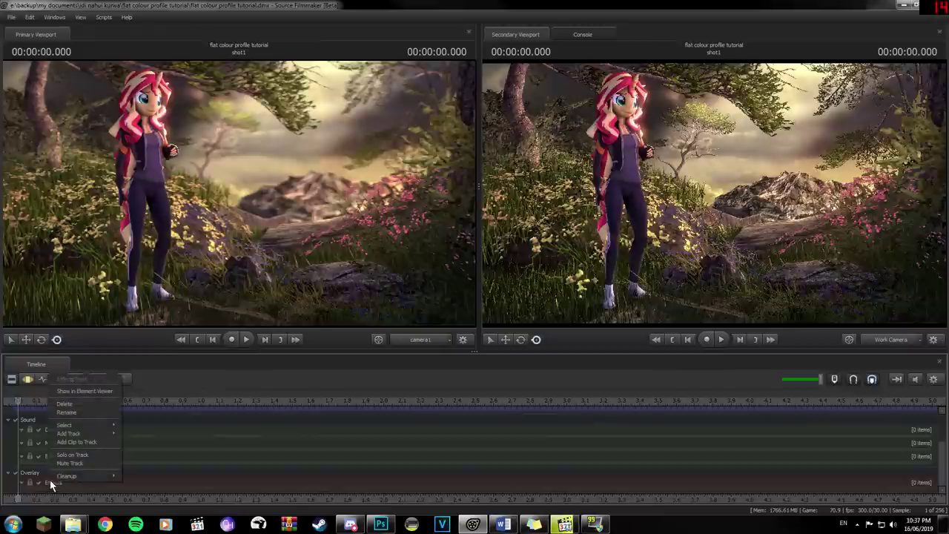
pyautogui.click(83, 443)
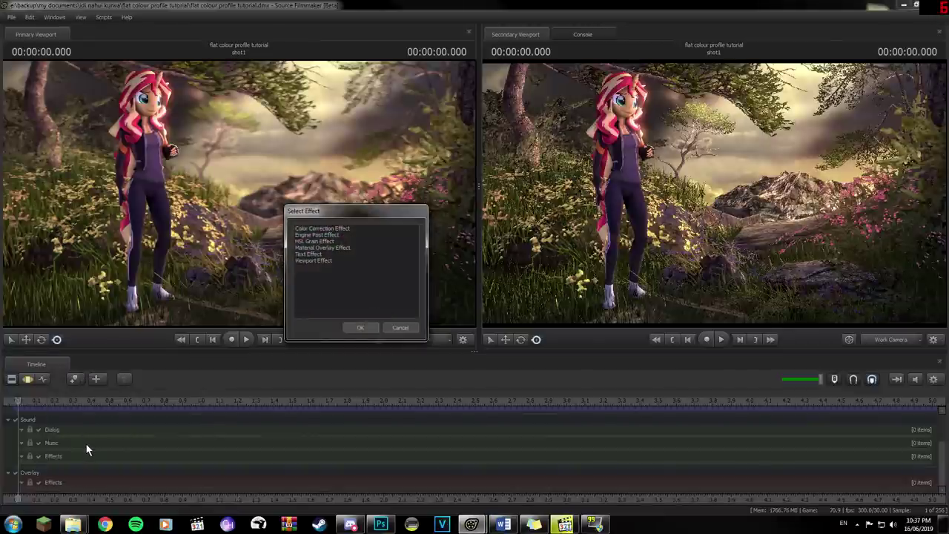
pyautogui.click(312, 235)
pyautogui.click(358, 331)
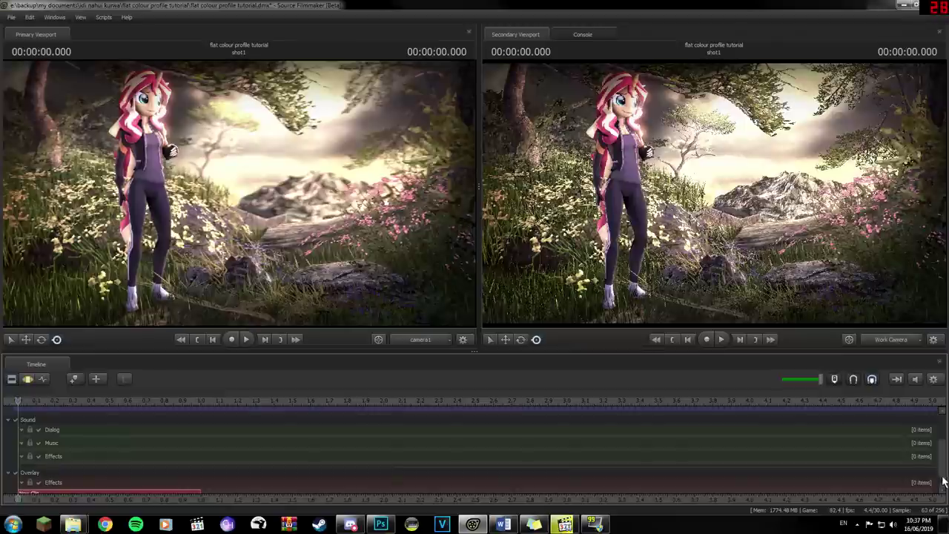
pyautogui.scroll(-1, 329, 491)
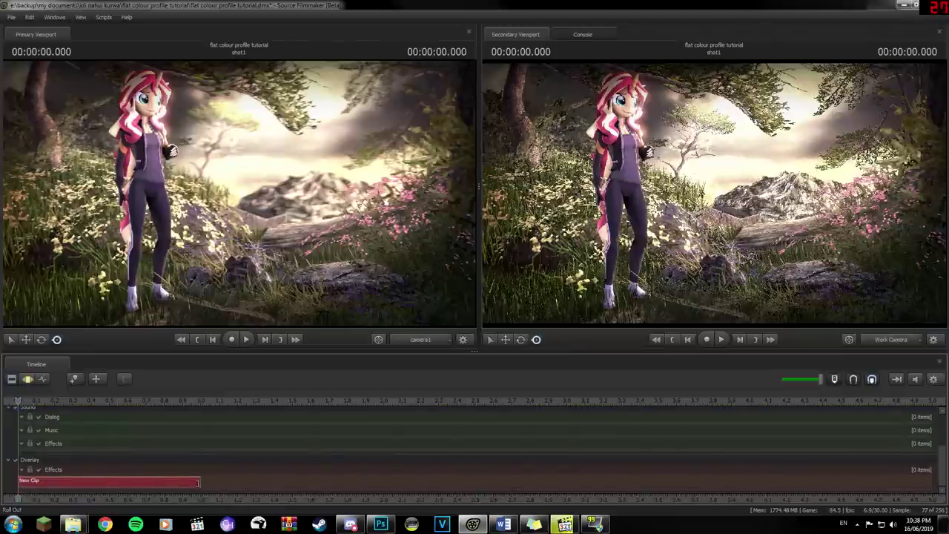
pyautogui.moveTo(201, 484)
pyautogui.mouseDown()
pyautogui.moveTo(931, 489)
pyautogui.moveTo(923, 488)
pyautogui.mouseUp()
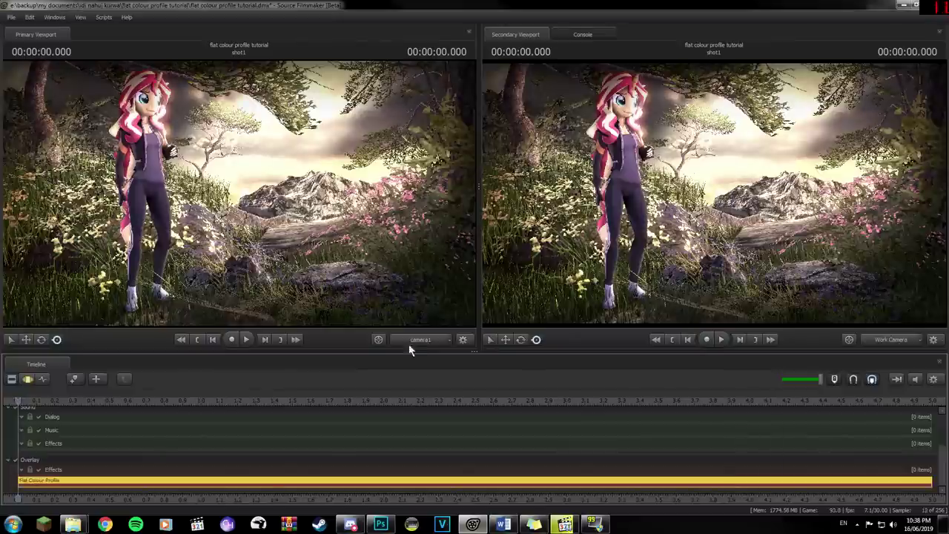
# Name the effect clip Flat Colour Profile and switch off its vignette and noise attributes in the Element Viewer
pyautogui.rightClick(485, 482)
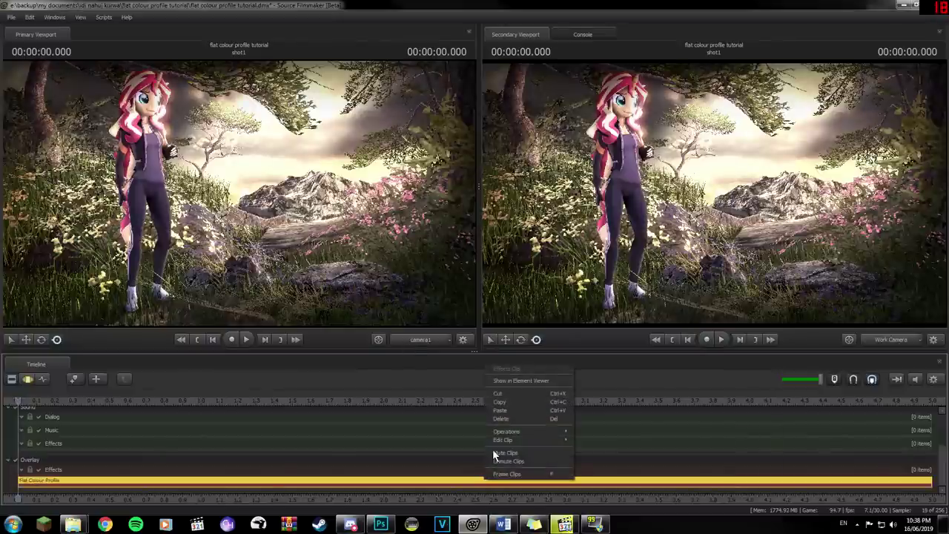
pyautogui.click(528, 379)
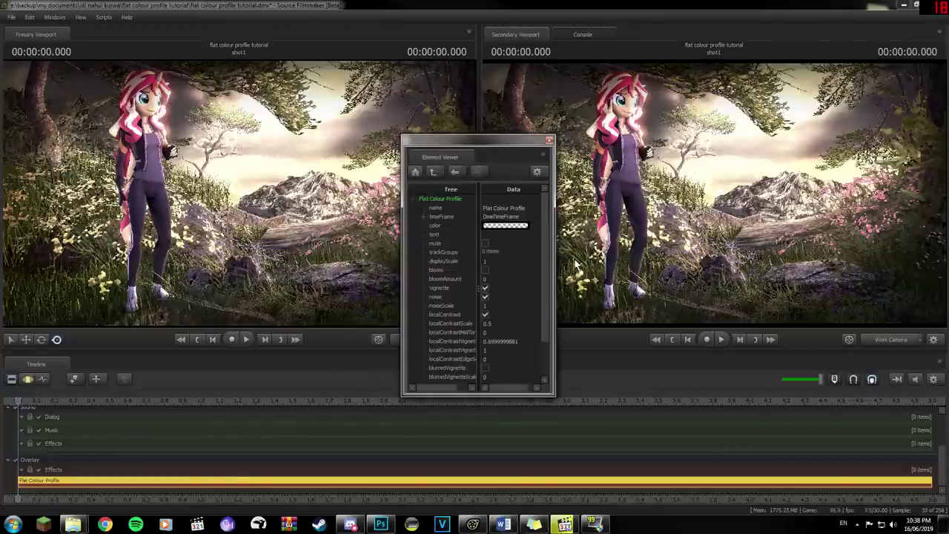
pyautogui.click(485, 288)
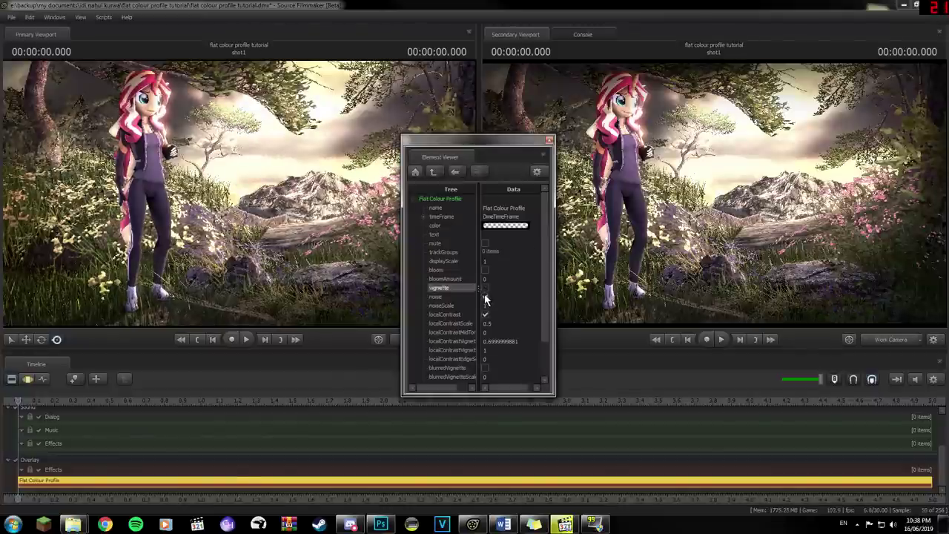
pyautogui.click(485, 296)
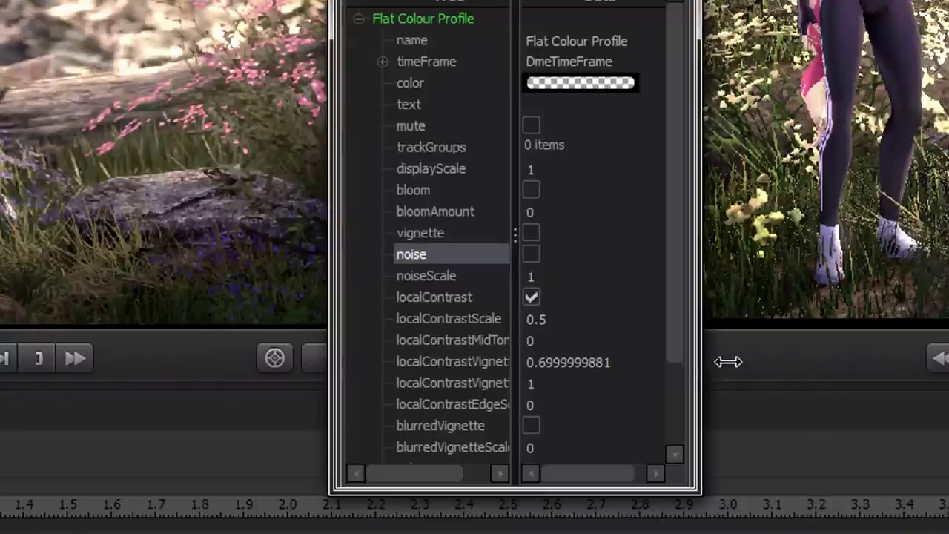
# Widen the Element Viewer and set both localContrastVignetteStart and localContrastVignetteEnd to 2
pyautogui.moveTo(704, 363); pyautogui.dragTo(948, 359)
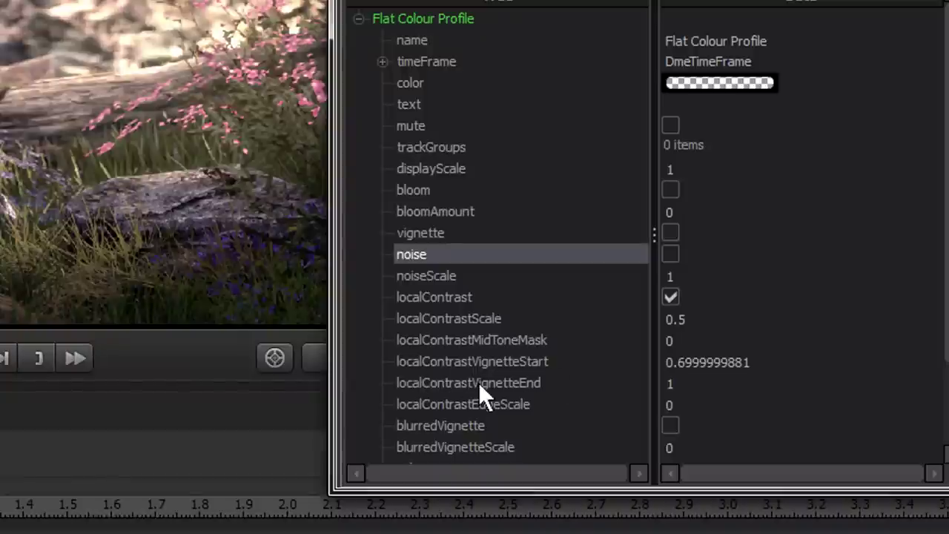
pyautogui.click(633, 358)
pyautogui.write('2')
pyautogui.click(684, 384)
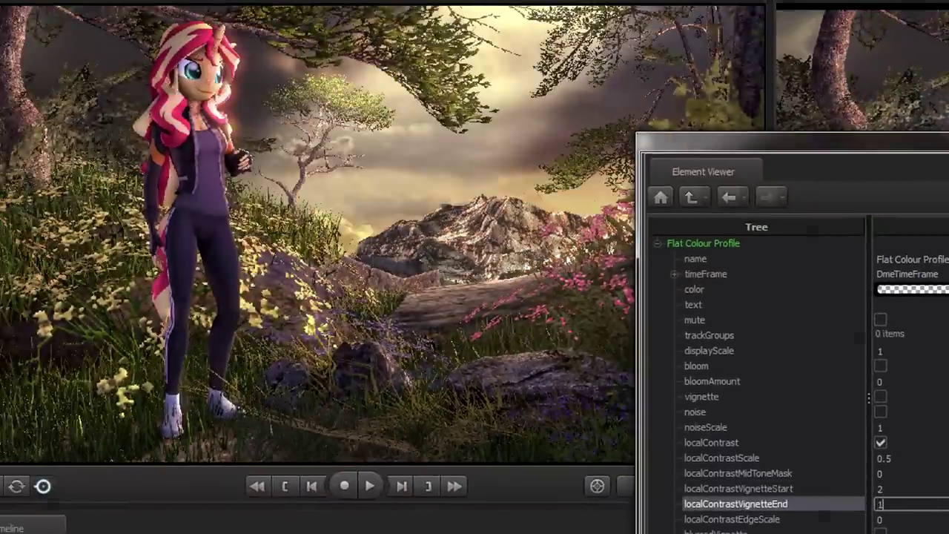
pyautogui.press('BackSpace')
pyautogui.write('2')
pyautogui.click(881, 488)
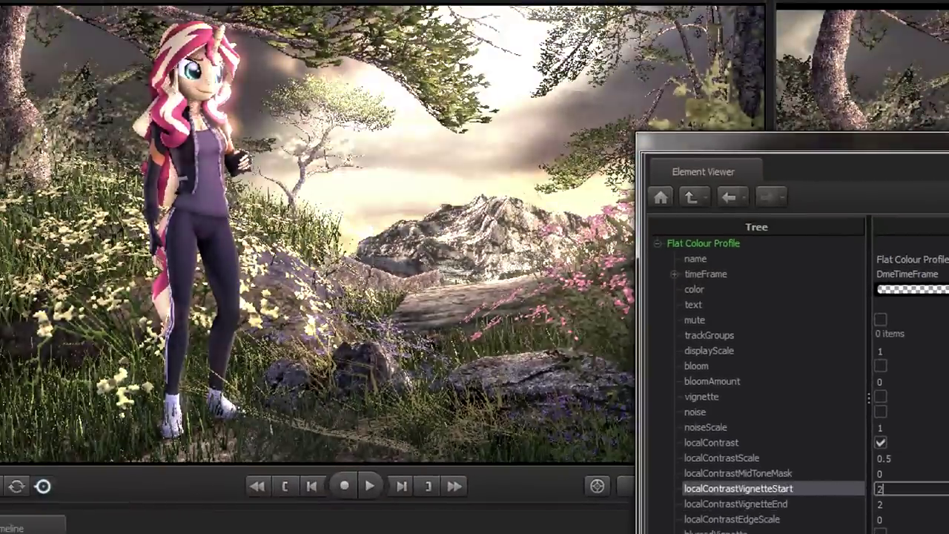
pyautogui.press('Return')
# Enable TVGamma on the Flat Colour Profile clip, switching it off and on to compare the look
pyautogui.scroll(-2, 663, 341)
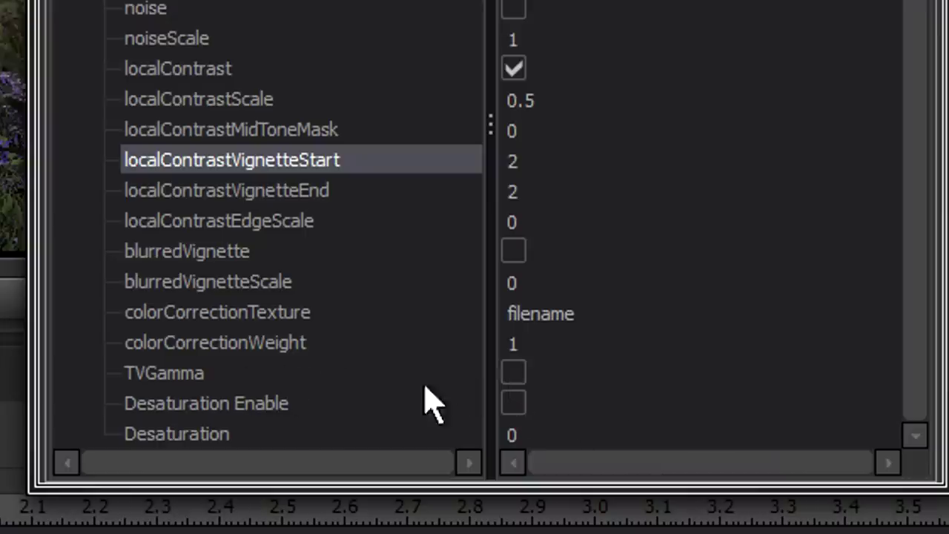
pyautogui.click(513, 372)
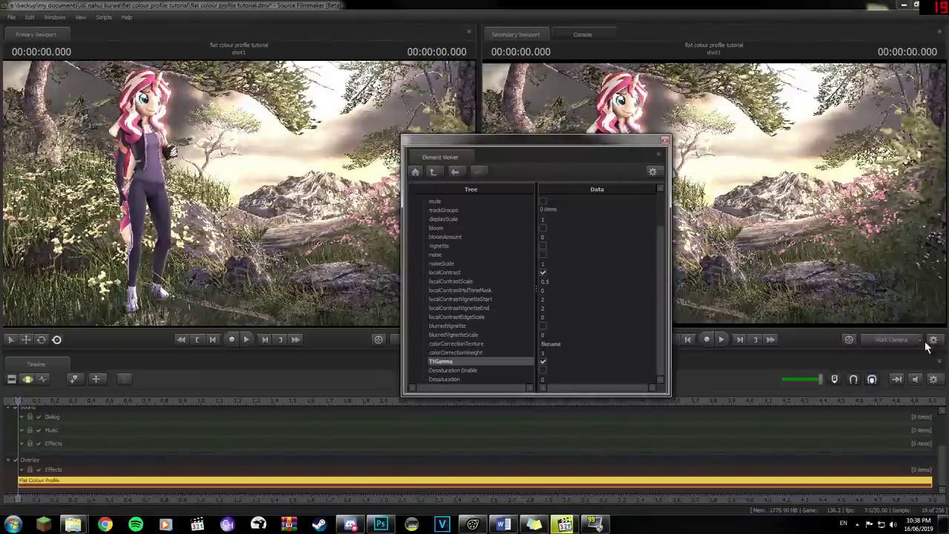
pyautogui.click(540, 361)
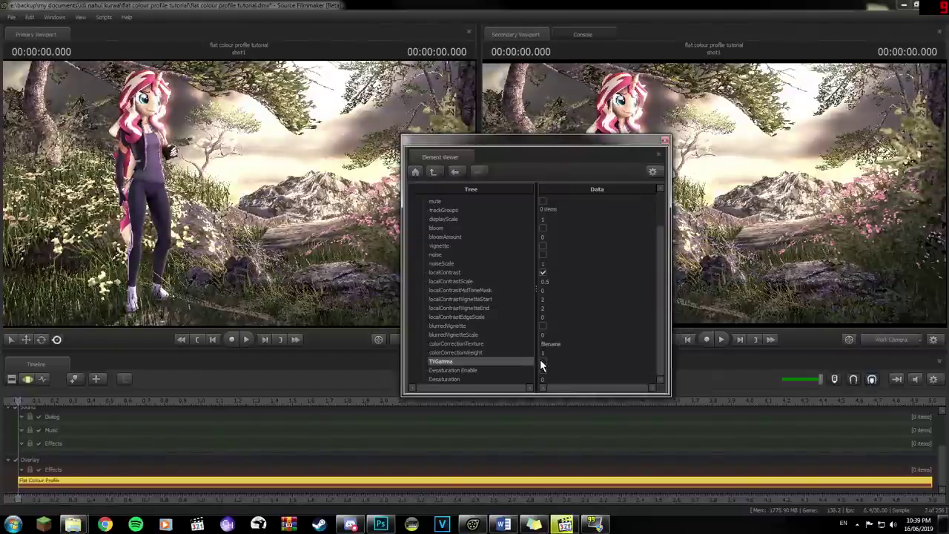
pyautogui.click(541, 361)
pyautogui.click(541, 360)
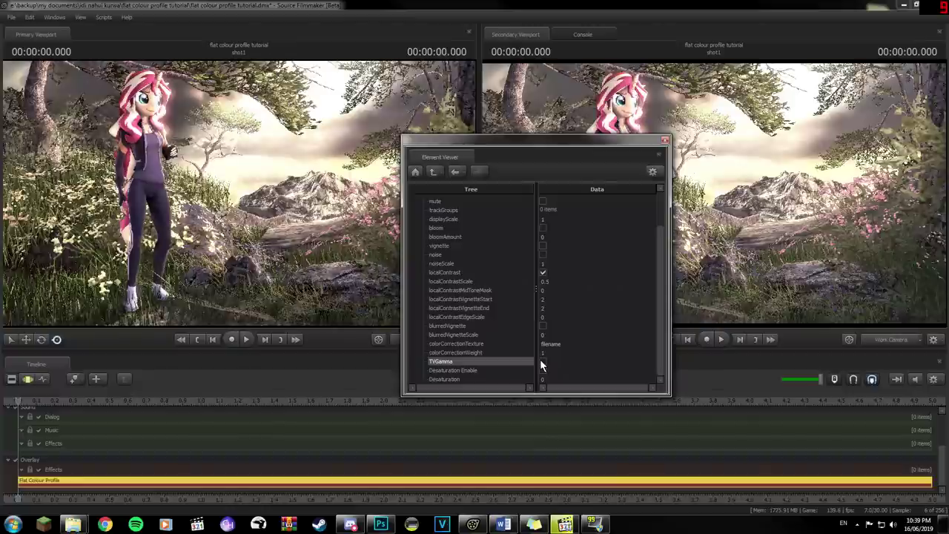
pyautogui.click(541, 361)
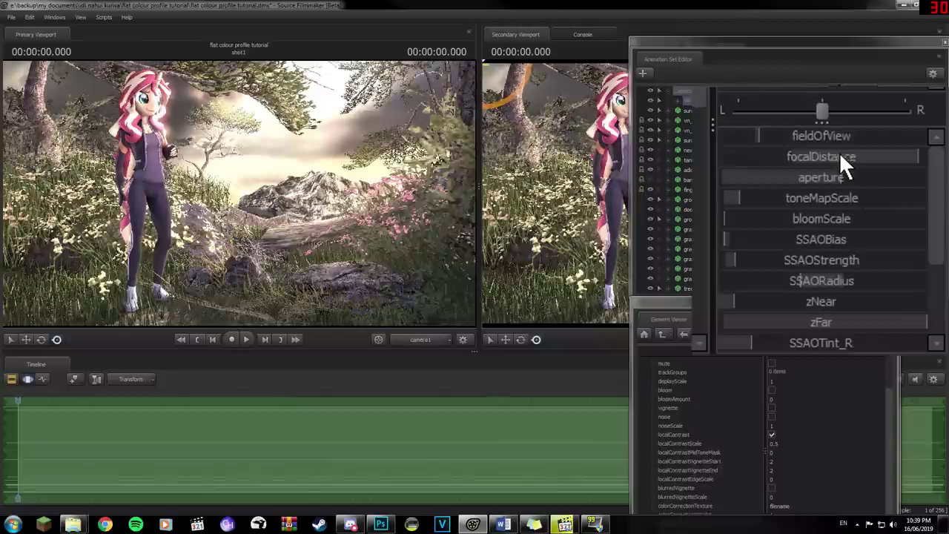
# Set camera1's toneMapScale to 0.02 in the Animation Set Editor
pyautogui.doubleClick(826, 203)
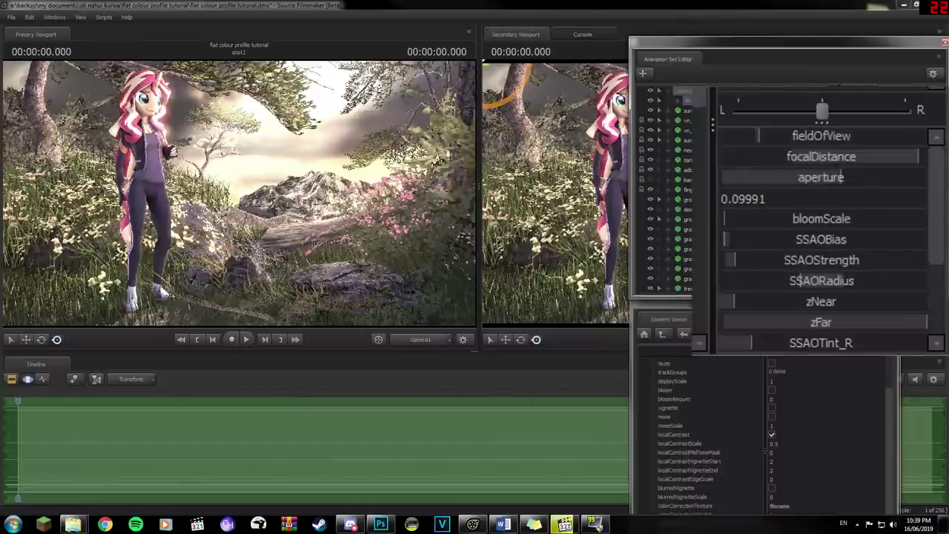
pyautogui.moveTo(766, 198); pyautogui.dragTo(739, 199)
pyautogui.write('2')
pyautogui.press('Return')
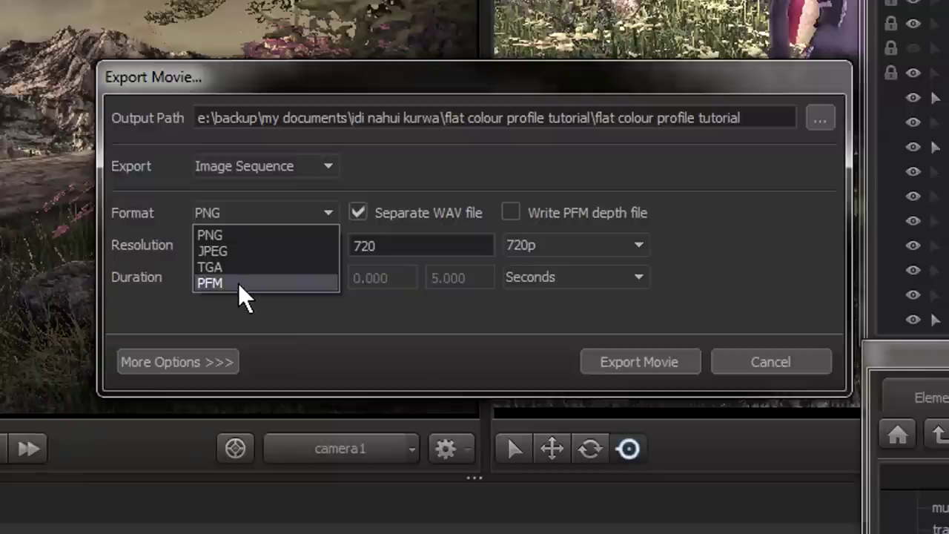
# Choose PFM as the image sequence format in the movie export settings
pyautogui.click(242, 284)
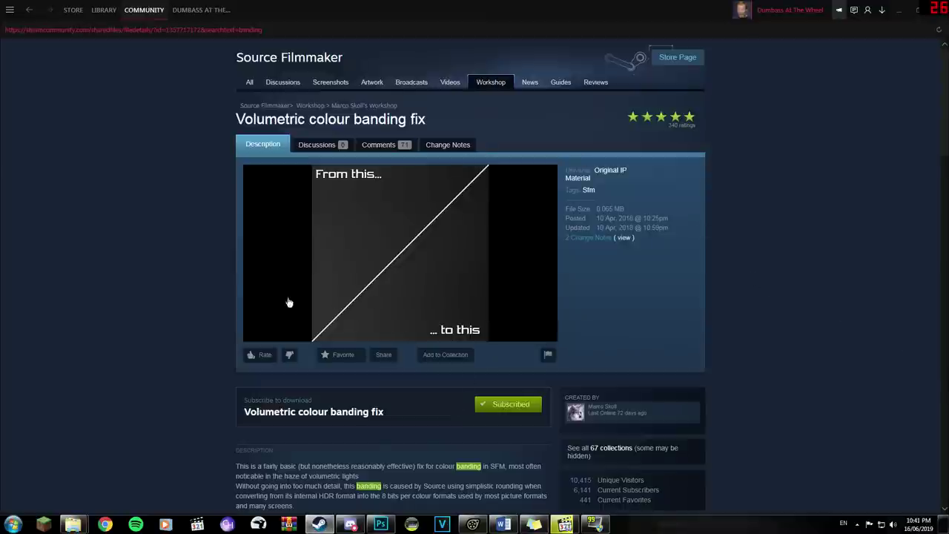
# Skim the description of the Volumetric colour banding fix on its Steam Workshop page, and return to Source Filmmaker
pyautogui.scroll(-10, 520, 267)
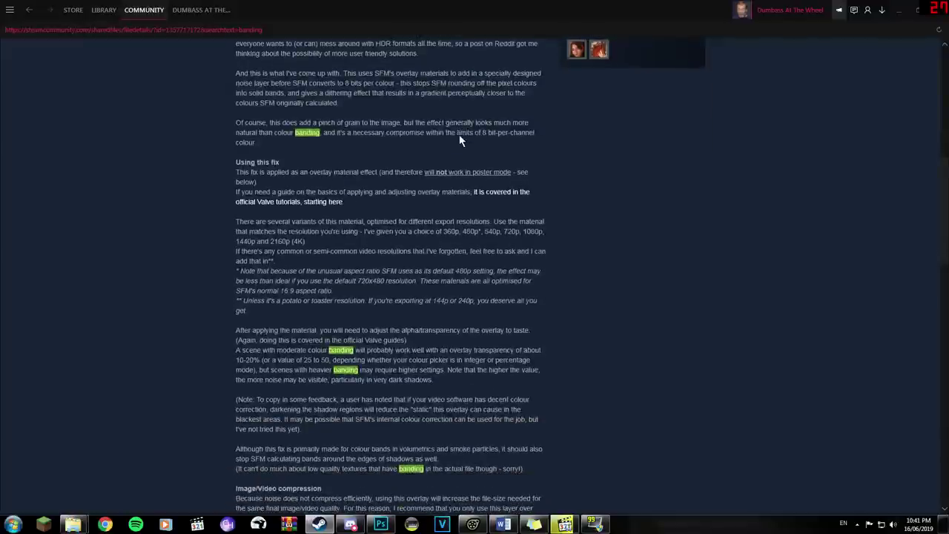
pyautogui.scroll(10, 459, 139)
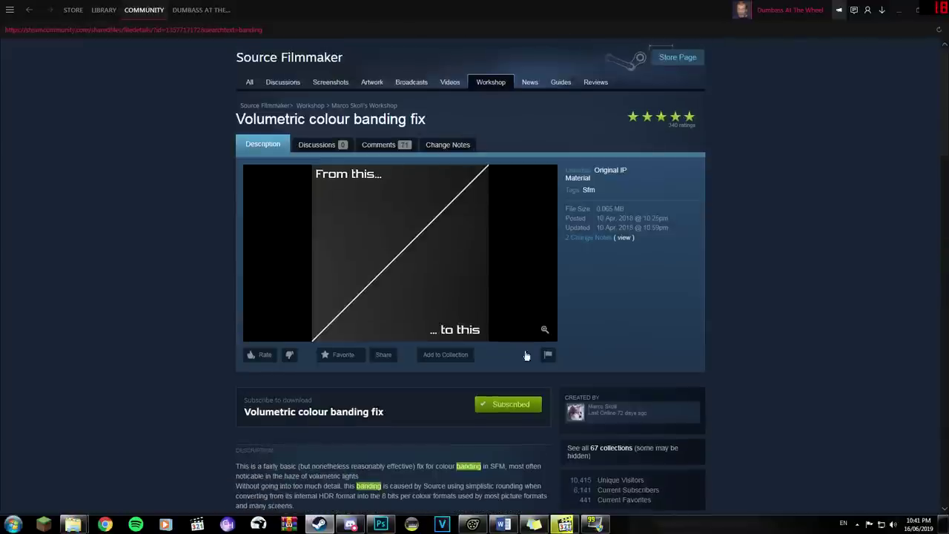
pyautogui.moveTo(564, 11); pyautogui.dragTo(948, 10)
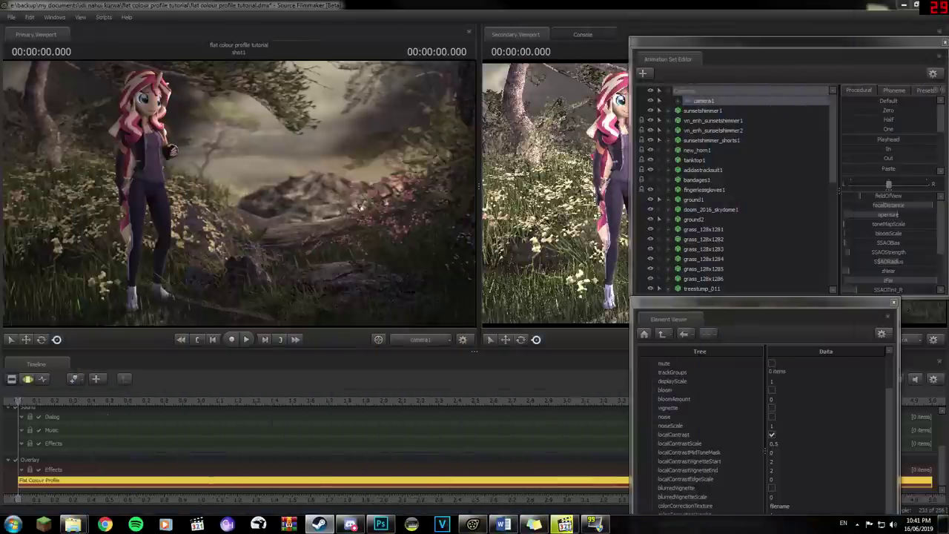
# Add a Material Overlay Effect clip to the overlay Effects track and extend it over the whole shot
pyautogui.rightClick(97, 471)
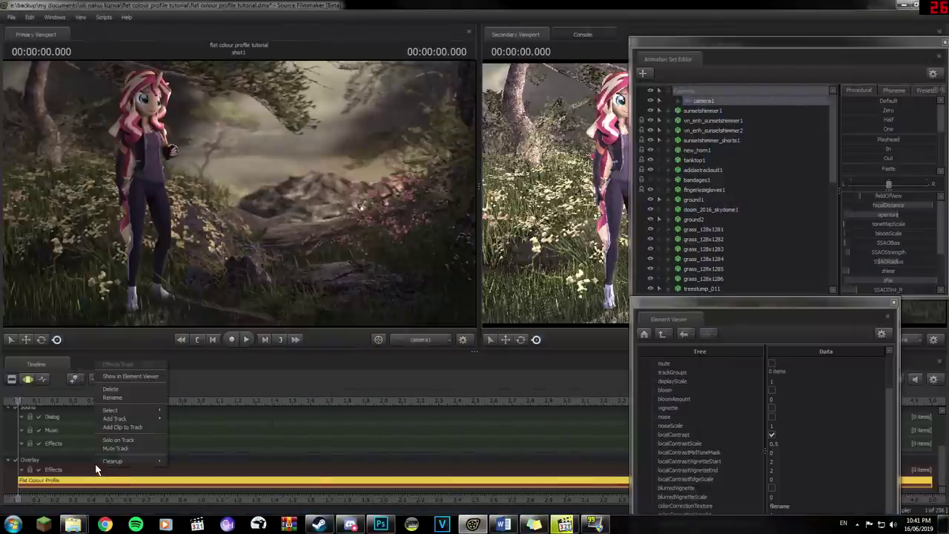
pyautogui.click(120, 428)
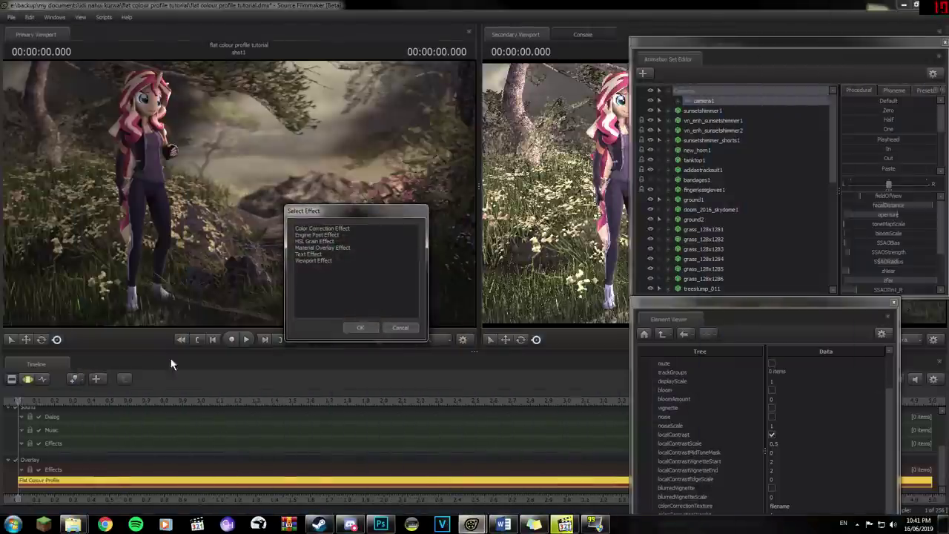
pyautogui.click(322, 248)
pyautogui.click(351, 327)
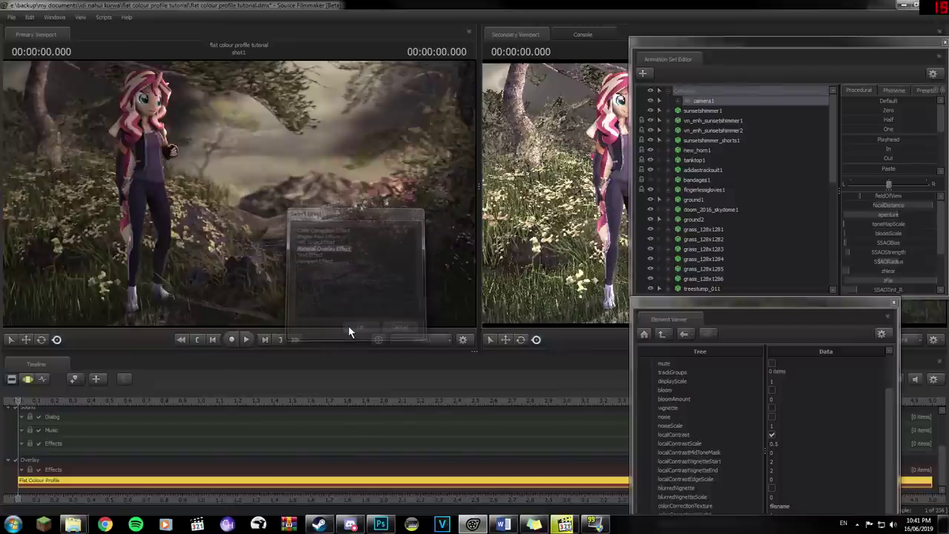
pyautogui.scroll(-1, 945, 479)
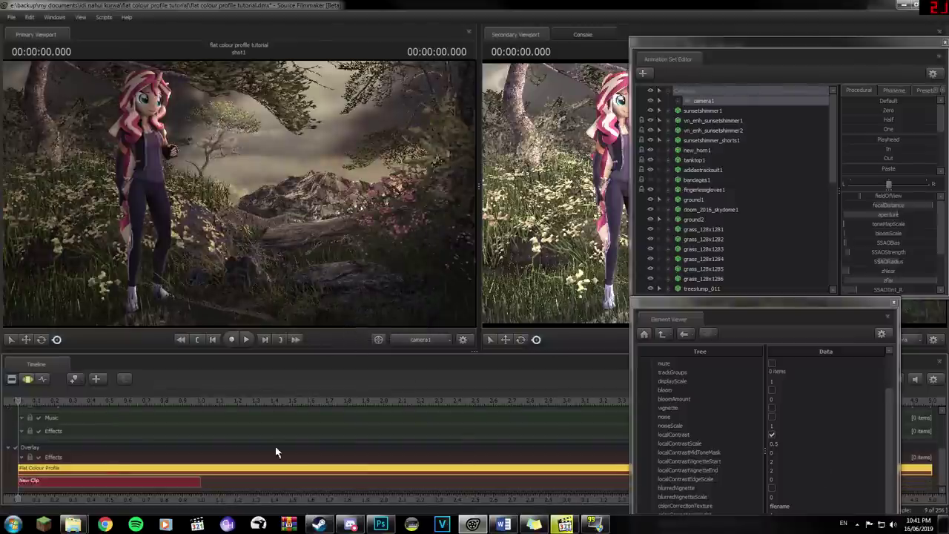
pyautogui.moveTo(203, 480); pyautogui.dragTo(932, 481)
# Show the new overlay clip in the Element Viewer, named Banding Grain, and select its material attribute
pyautogui.rightClick(440, 480)
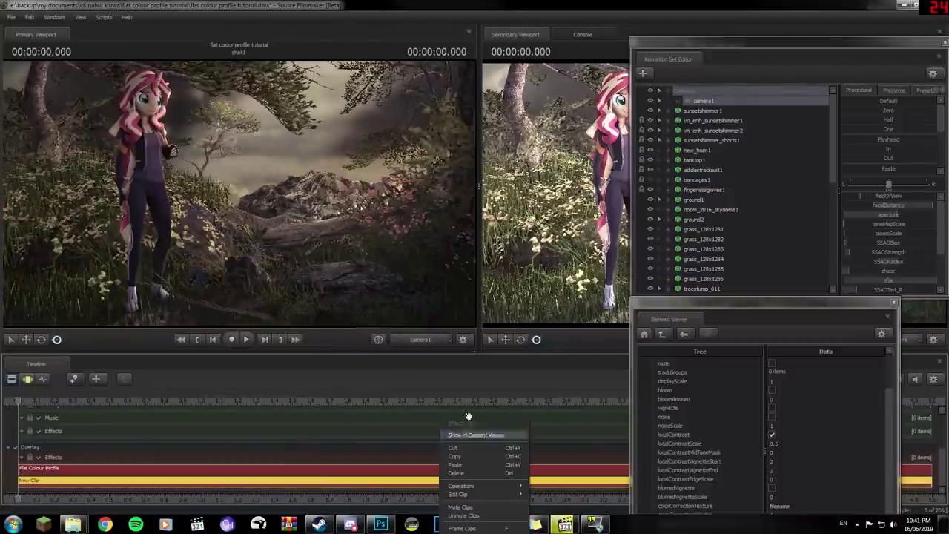
pyautogui.click(478, 438)
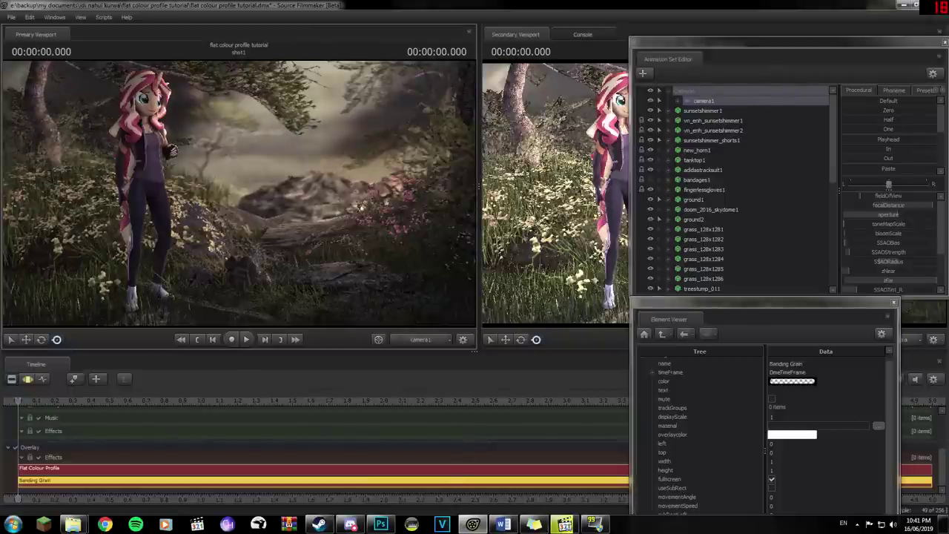
pyautogui.click(678, 427)
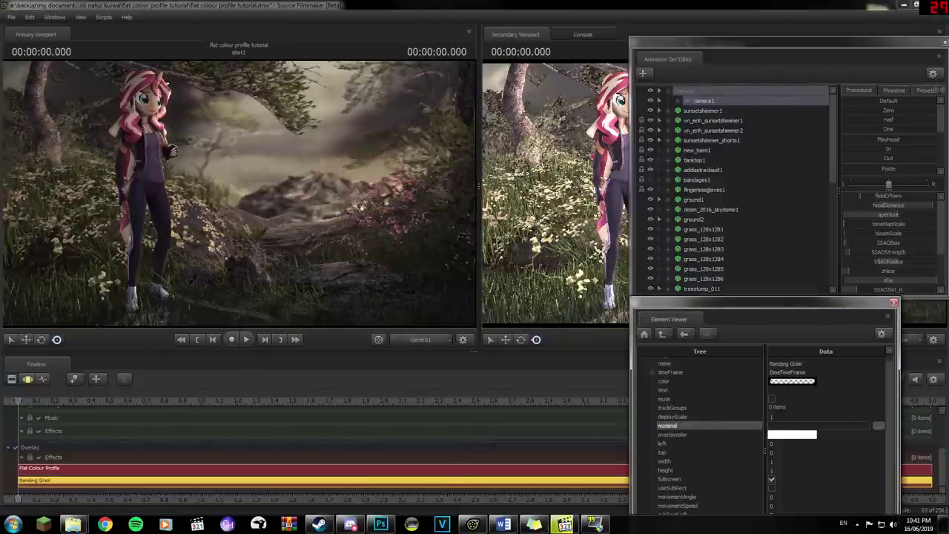
# Switch to the banding fix's Steam Workshop page and copy the 2160p.vmt material path from the Includes list
pyautogui.press('super+shift+Left')
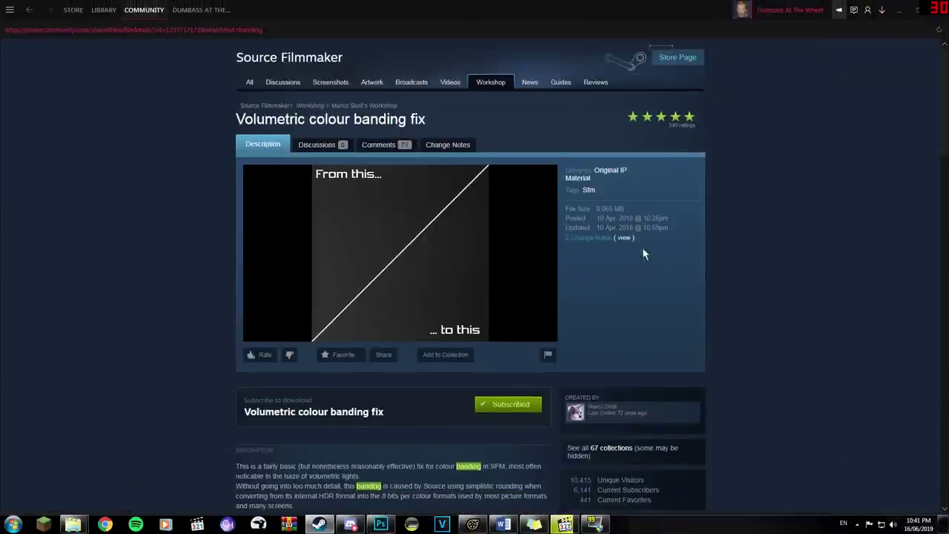
pyautogui.scroll(-15, 504, 334)
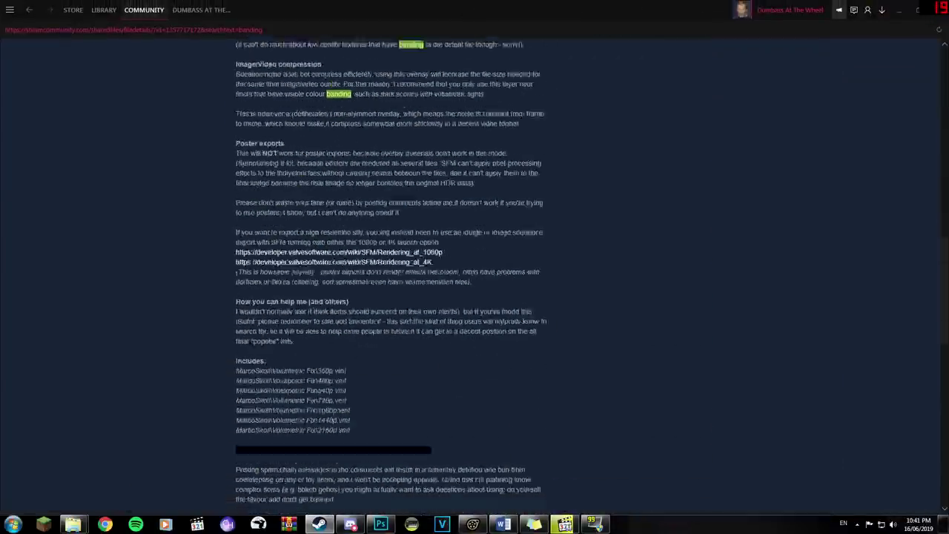
pyautogui.scroll(-3, 509, 307)
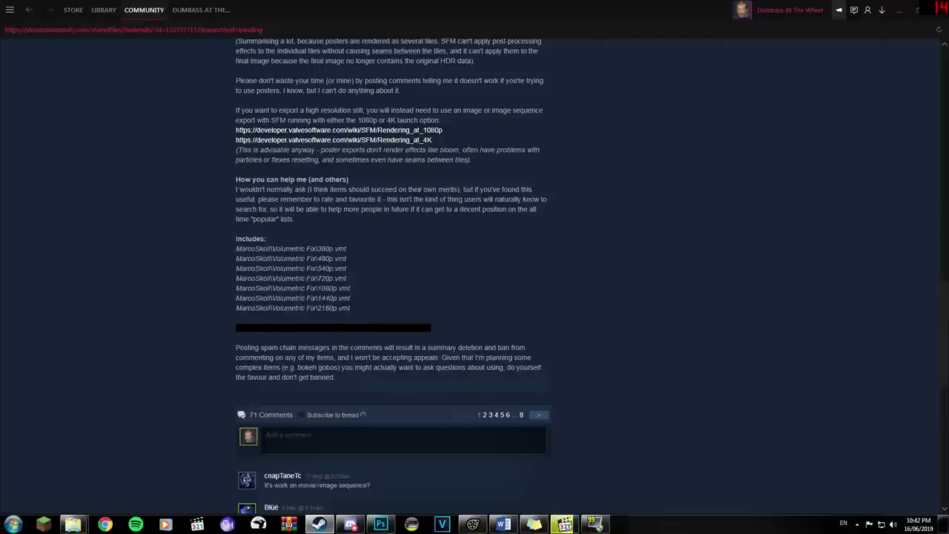
pyautogui.moveTo(352, 309); pyautogui.dragTo(235, 307)
pyautogui.rightClick(252, 309)
pyautogui.click(268, 371)
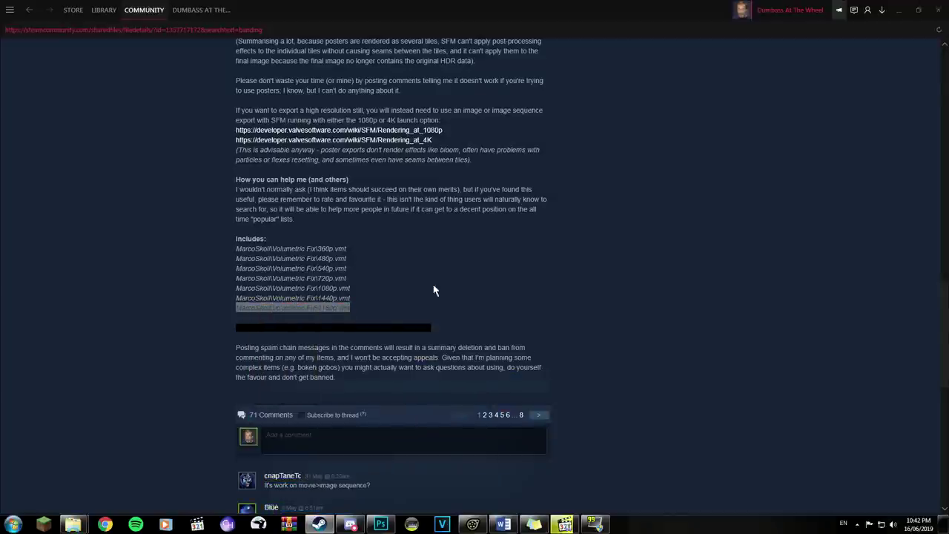
# Return to Source Filmmaker and paste MarcoSkoll\Volumetric Fix\2160p.vmt as the material of the Banding Grain clip
pyautogui.click(900, 10)
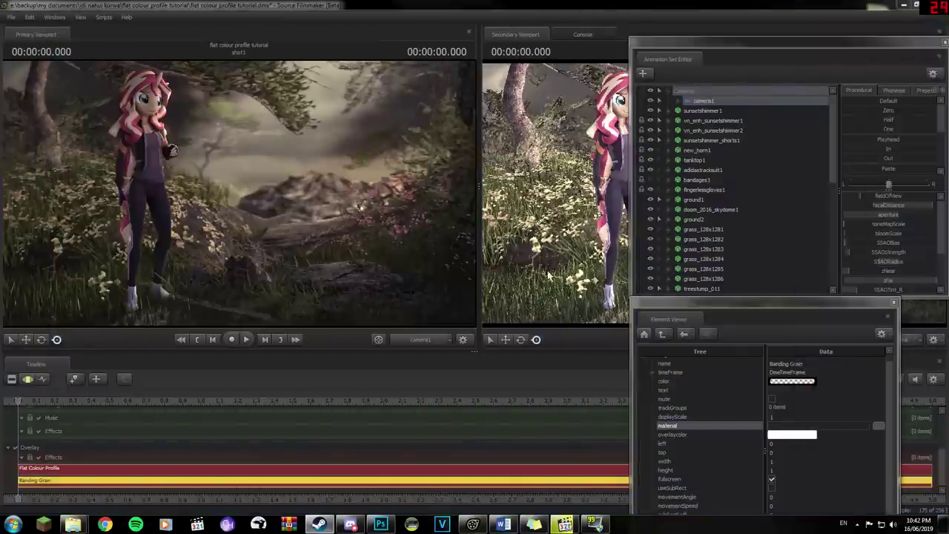
pyautogui.click(806, 427)
pyautogui.rightClick(802, 427)
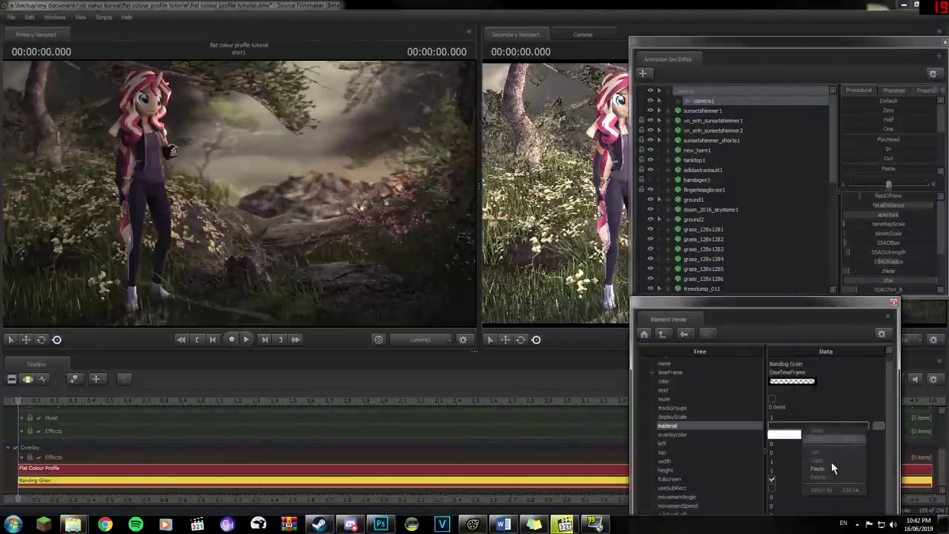
pyautogui.click(825, 467)
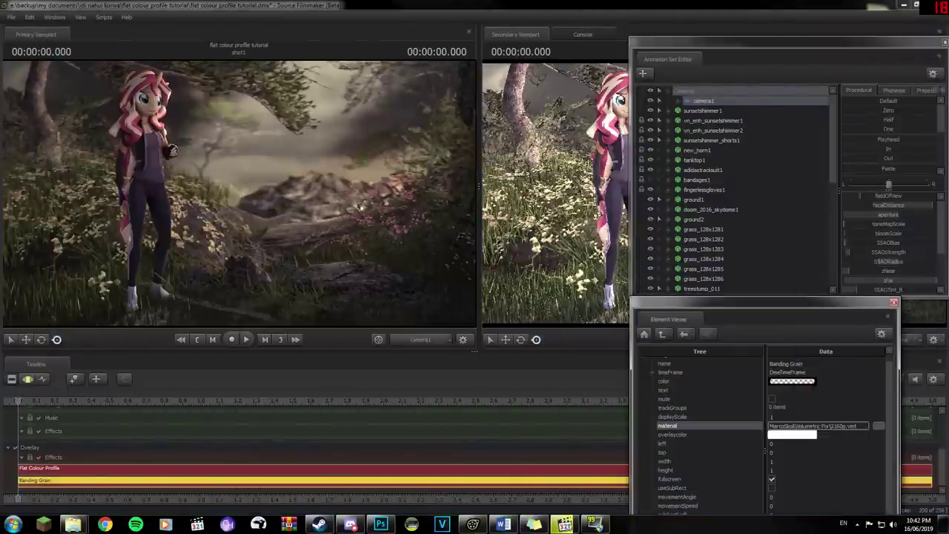
pyautogui.click(830, 452)
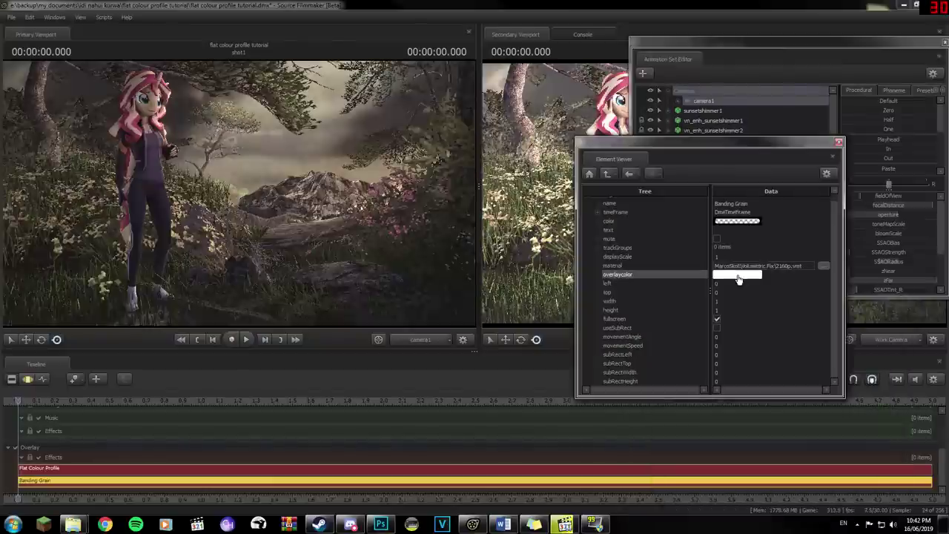
# Set the alpha of the Banding Grain clip's overlay colour to 25
pyautogui.click(738, 275)
pyautogui.click(824, 414)
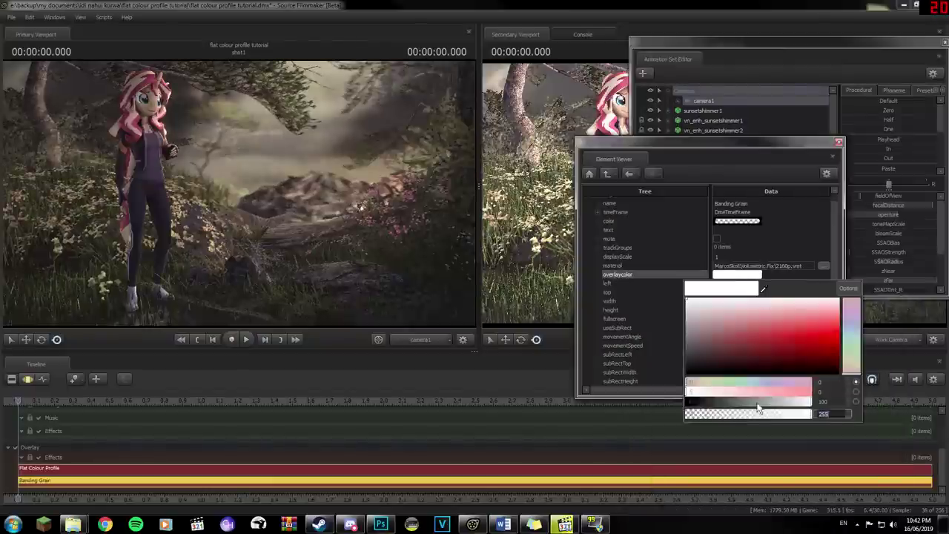
pyautogui.write('25')
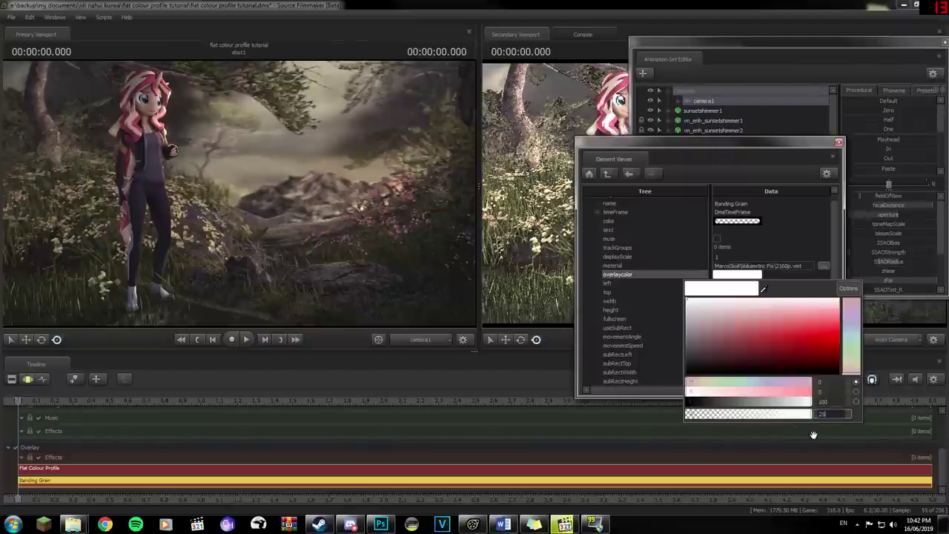
pyautogui.click(639, 393)
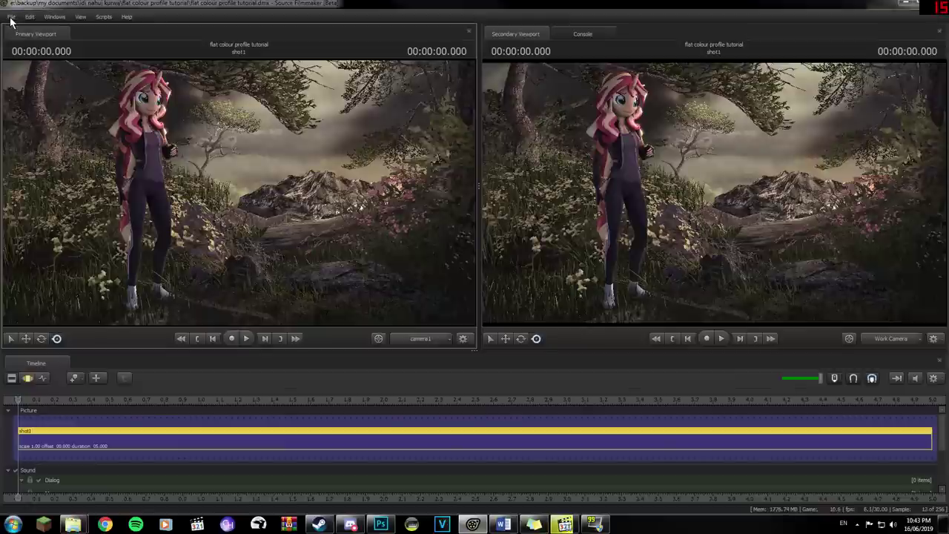
# Set up a movie export as a PNG image sequence at 2160p without a separate WAV file
pyautogui.click(11, 16)
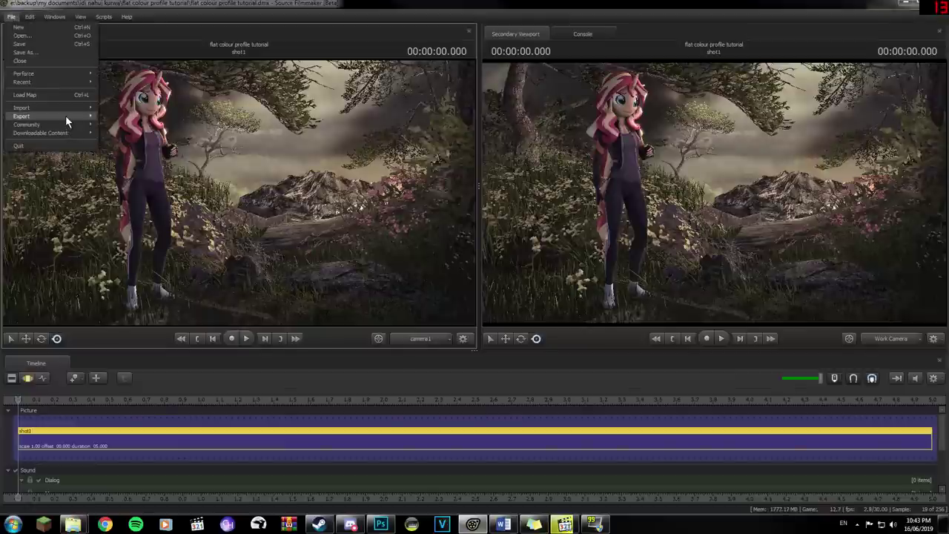
pyautogui.moveTo(65, 115)
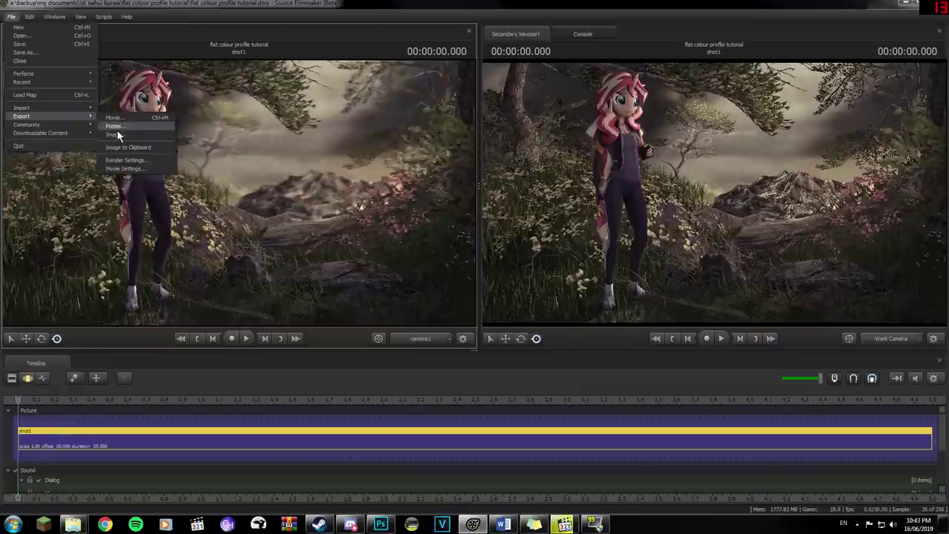
pyautogui.click(114, 117)
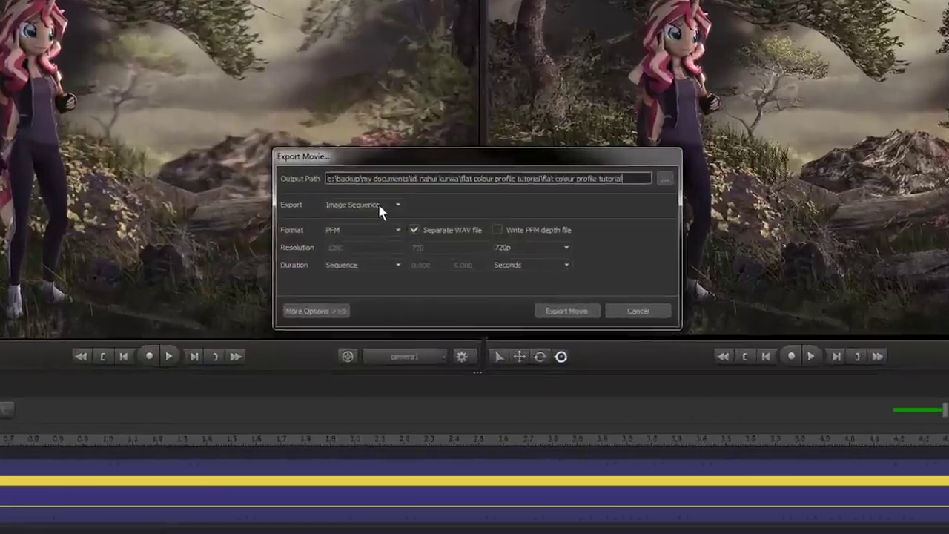
pyautogui.click(399, 226)
pyautogui.click(312, 198)
pyautogui.click(326, 208)
pyautogui.click(321, 218)
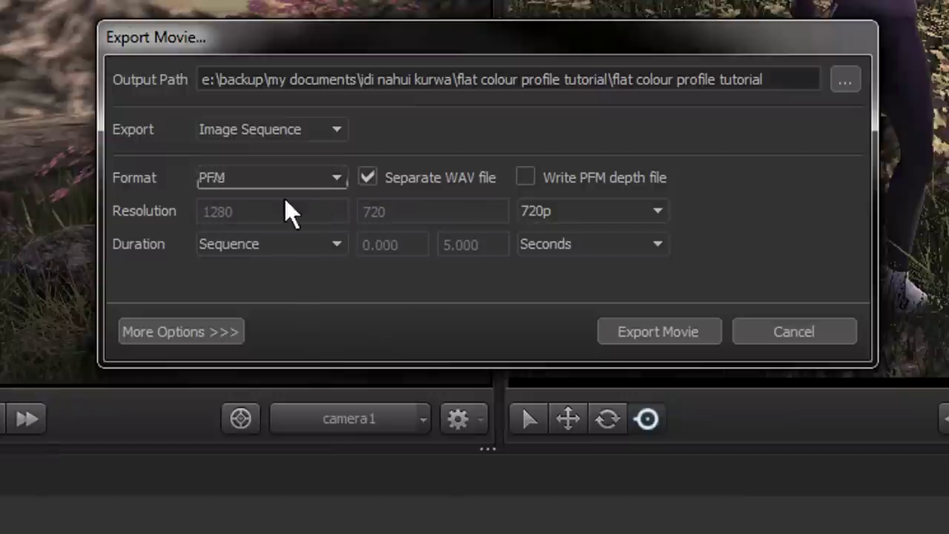
pyautogui.click(375, 172)
pyautogui.click(596, 213)
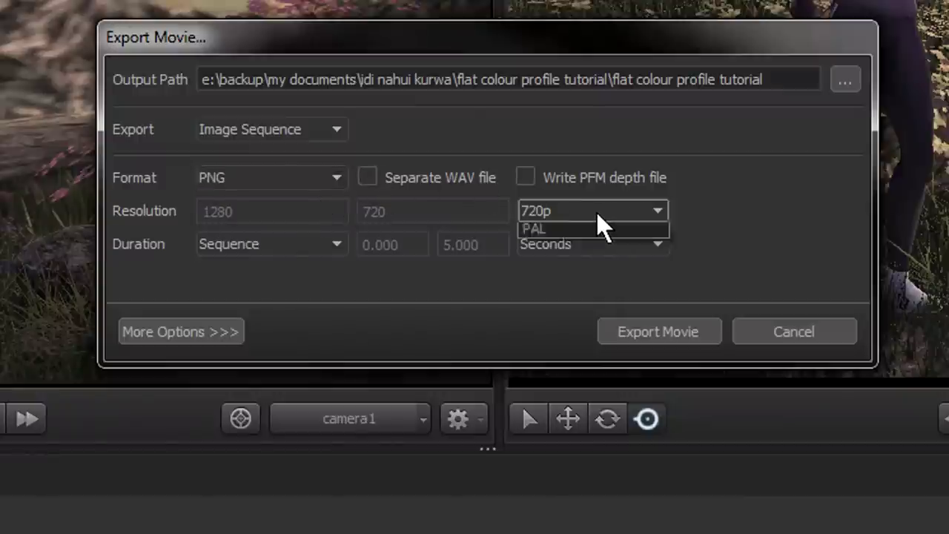
pyautogui.click(568, 319)
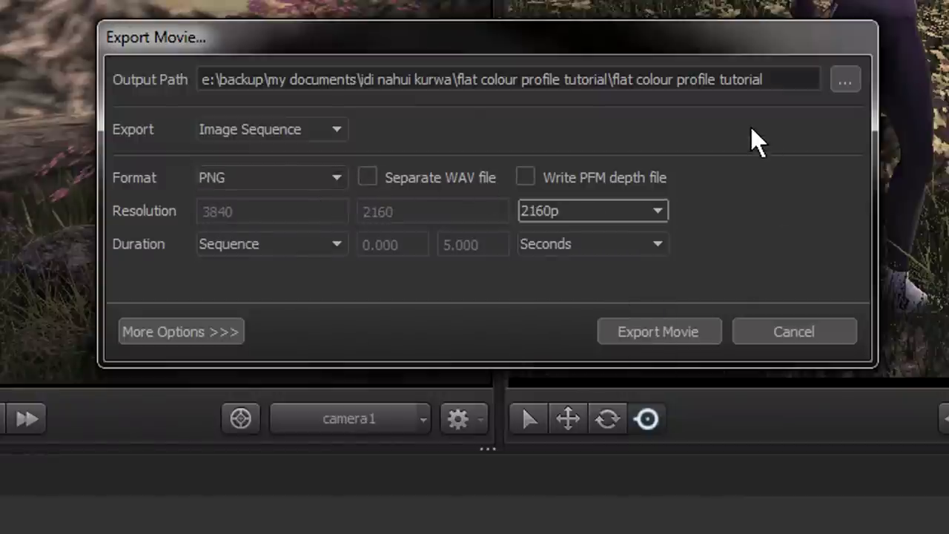
# Set a custom export duration in frames, from 30 to 31, and export the movie
pyautogui.click(285, 241)
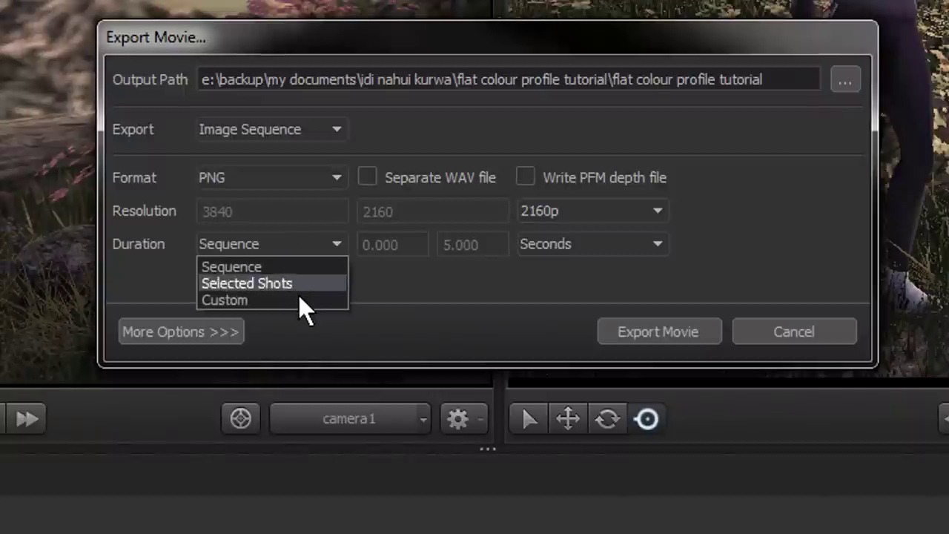
pyautogui.click(300, 298)
pyautogui.click(535, 245)
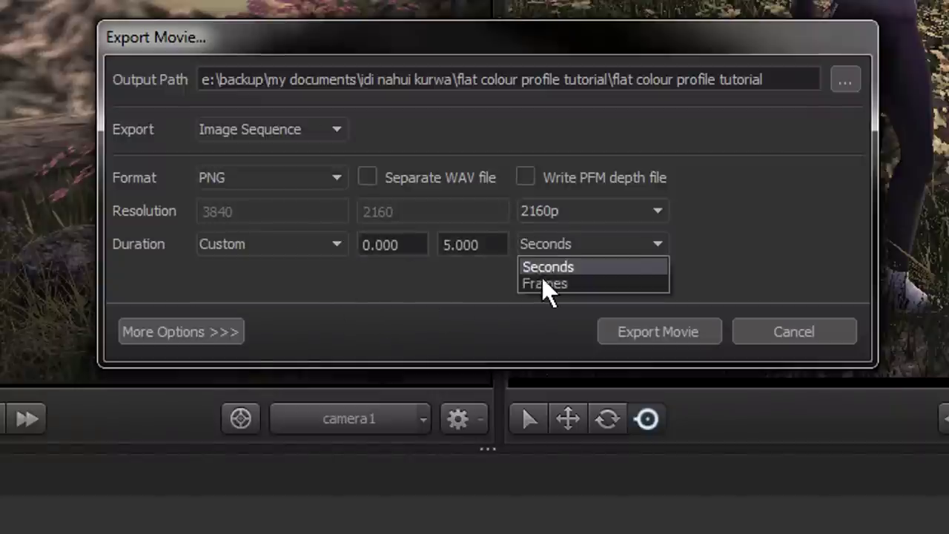
pyautogui.click(546, 287)
pyautogui.click(378, 245)
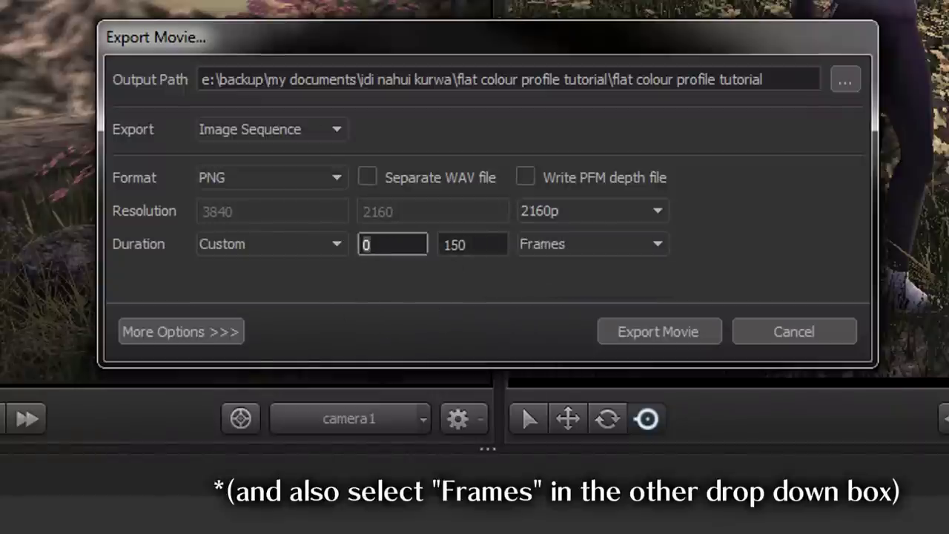
pyautogui.write('30')
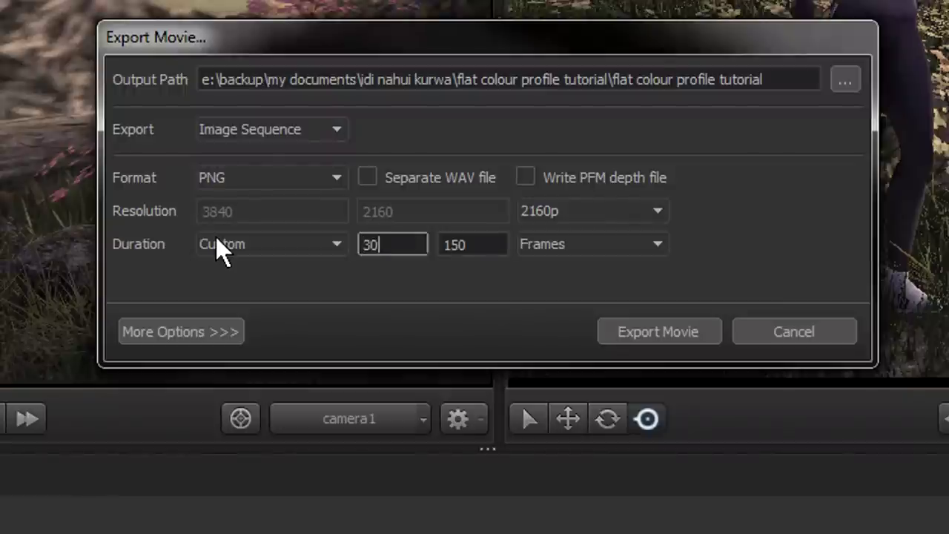
pyautogui.press('Tab')
pyautogui.write('31')
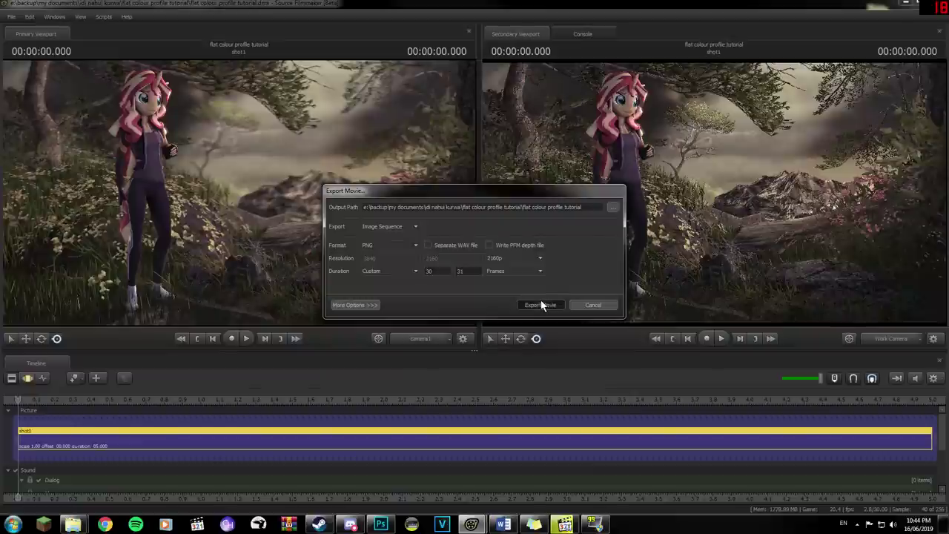
pyautogui.click(541, 305)
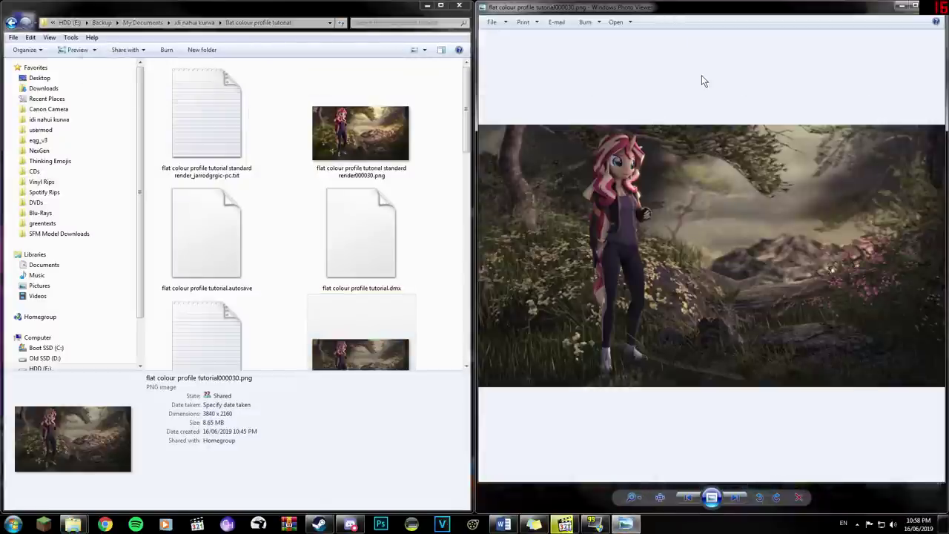
# Compare the exported flat render with the standard render, and open flat colour profile tutorial000030.png in Photoshop
pyautogui.press('Left')
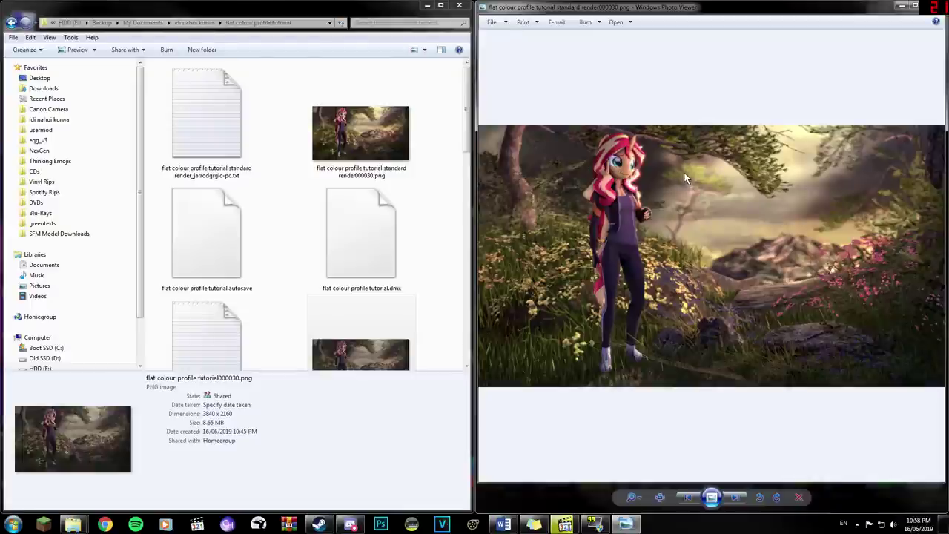
pyautogui.press('Right')
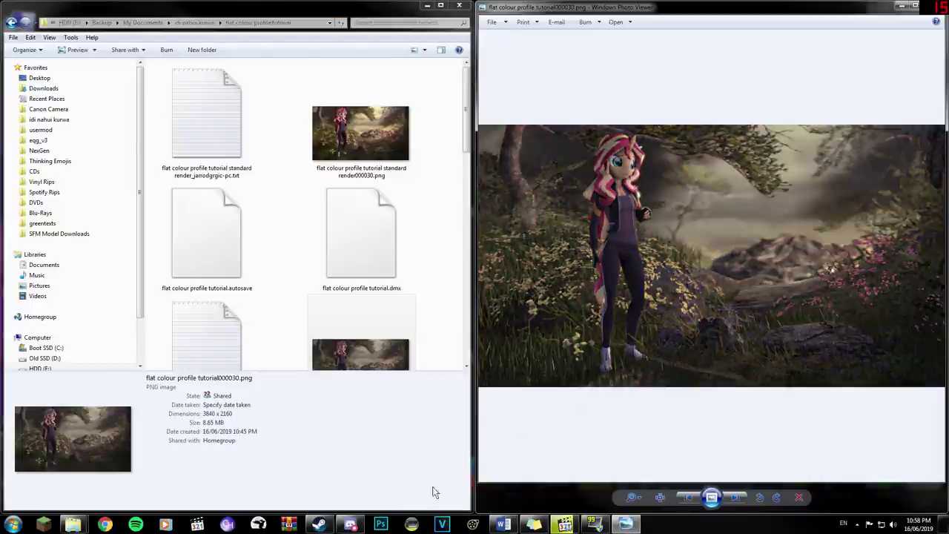
pyautogui.rightClick(381, 524)
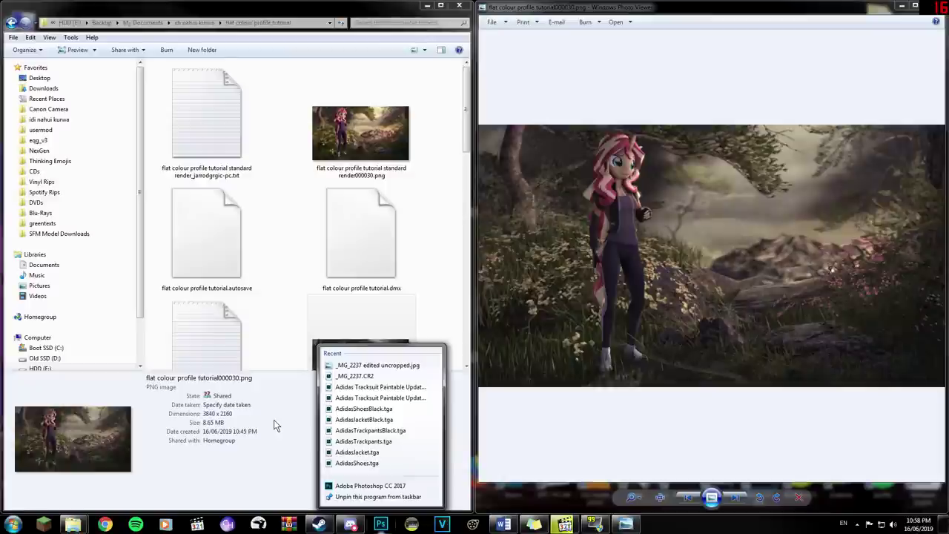
pyautogui.click(672, 236)
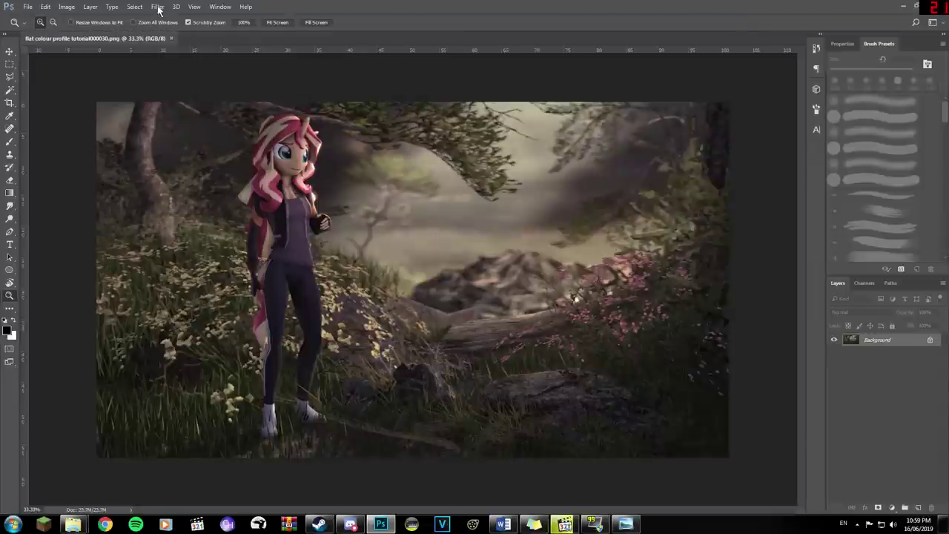
pyautogui.click(158, 9)
pyautogui.moveTo(67, 7)
pyautogui.moveTo(116, 32)
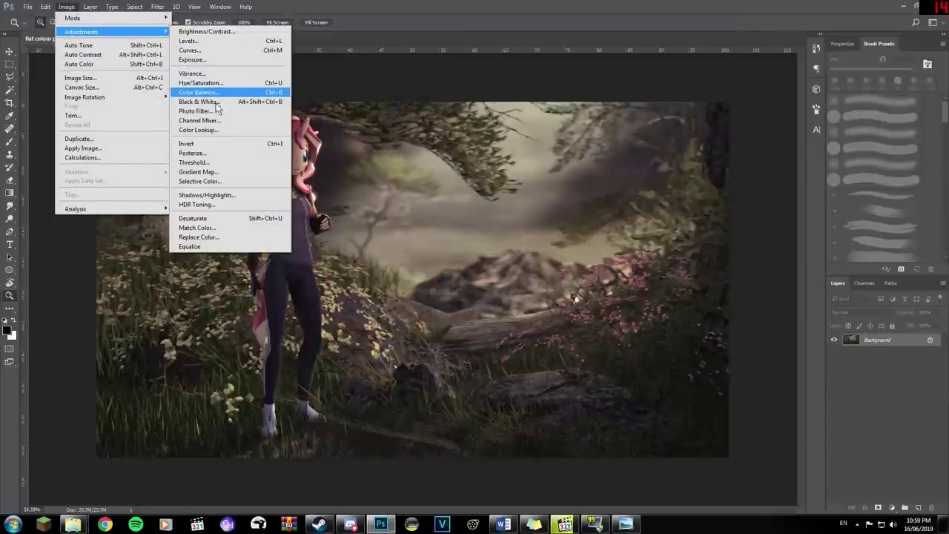
pyautogui.click(583, 4)
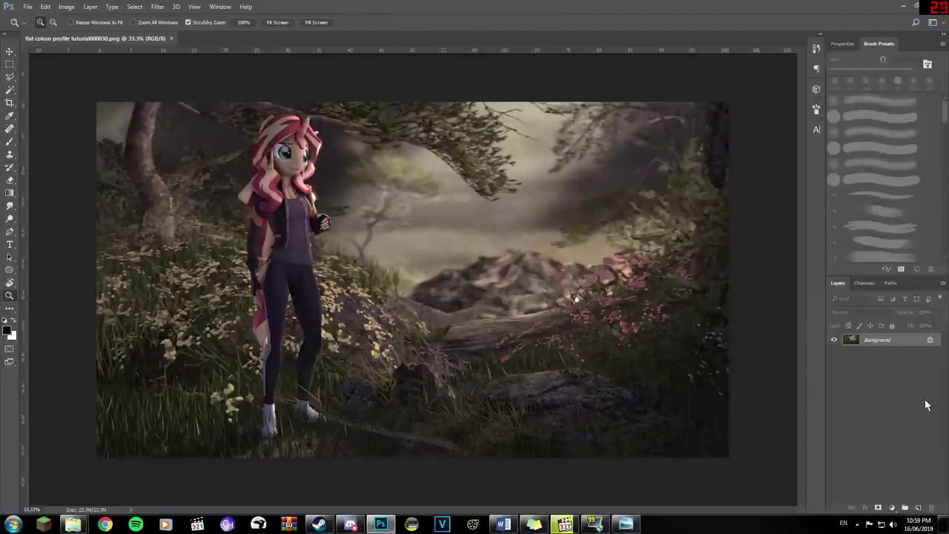
# Try boosting the master saturation of the Background layer with a direct Hue/Saturation adjustment
pyautogui.click(66, 7)
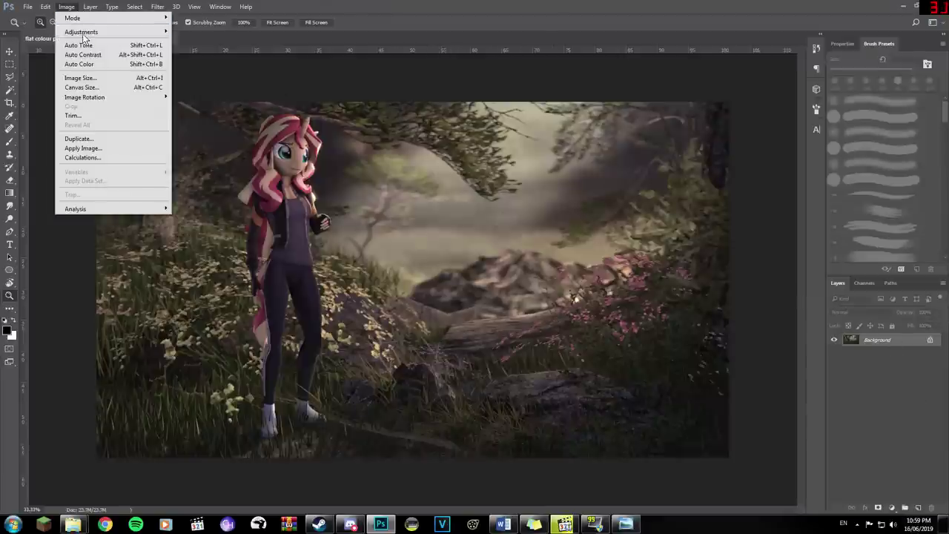
pyautogui.moveTo(82, 32)
pyautogui.click(208, 83)
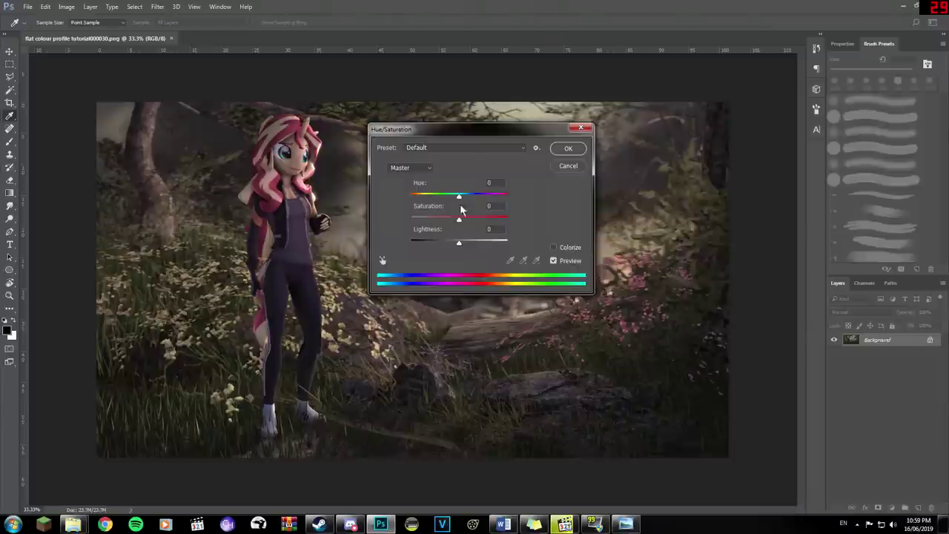
pyautogui.moveTo(460, 218); pyautogui.dragTo(480, 219)
pyautogui.press('Return')
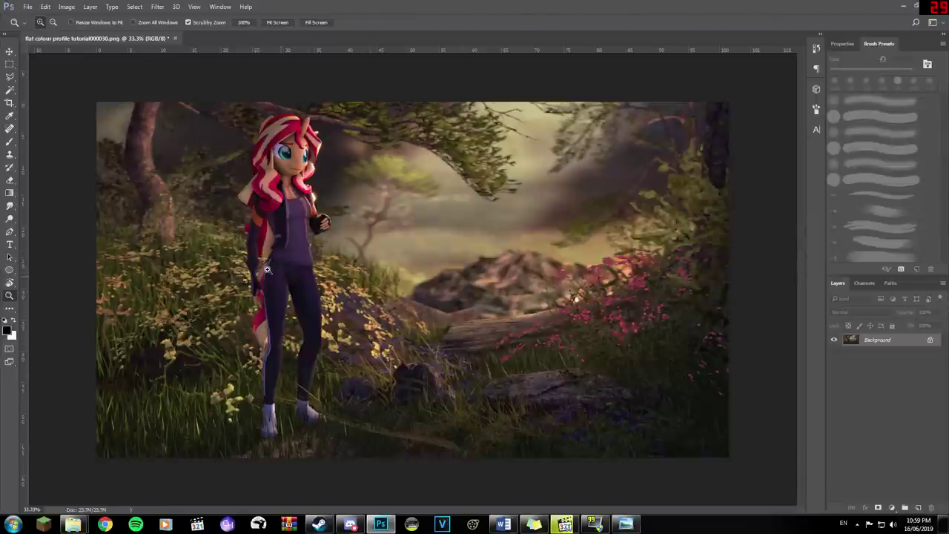
pyautogui.click(66, 6)
pyautogui.moveTo(81, 32)
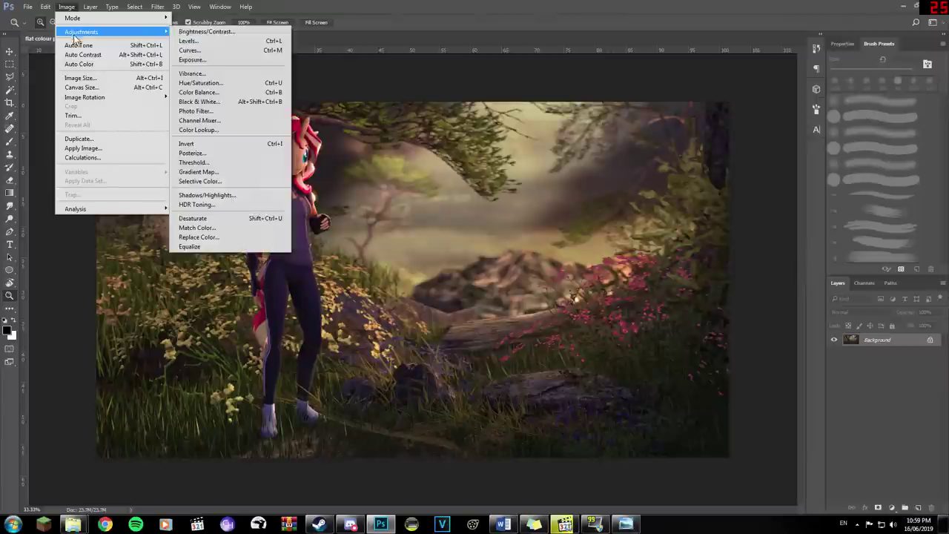
pyautogui.click(505, 205)
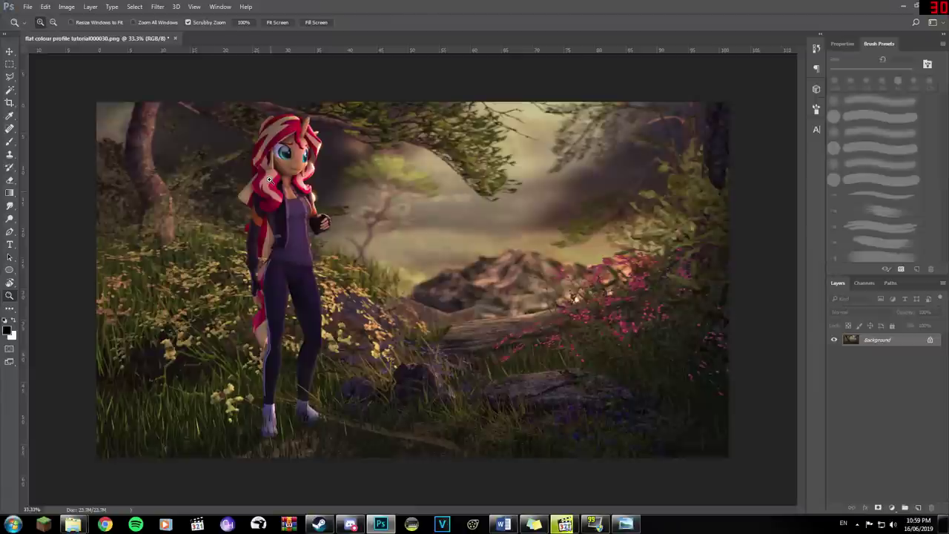
# Convert the Background layer to a Smart Object and open the Camera Raw Filter on it
pyautogui.rightClick(888, 340)
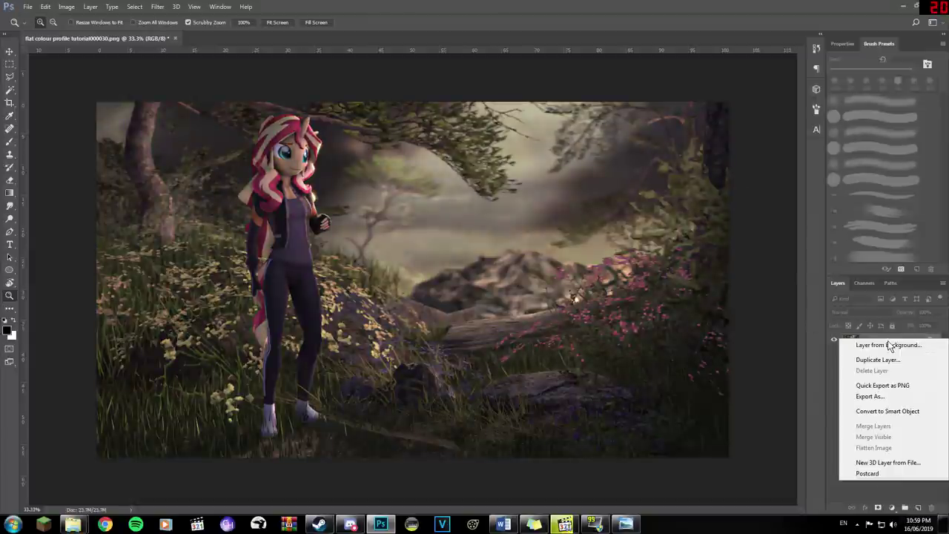
pyautogui.click(894, 413)
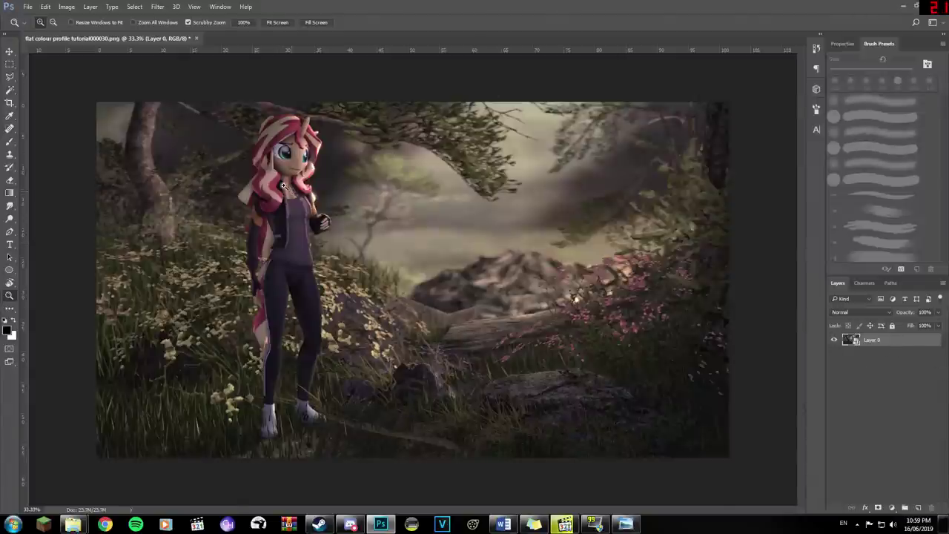
pyautogui.click(67, 8)
pyautogui.moveTo(82, 31)
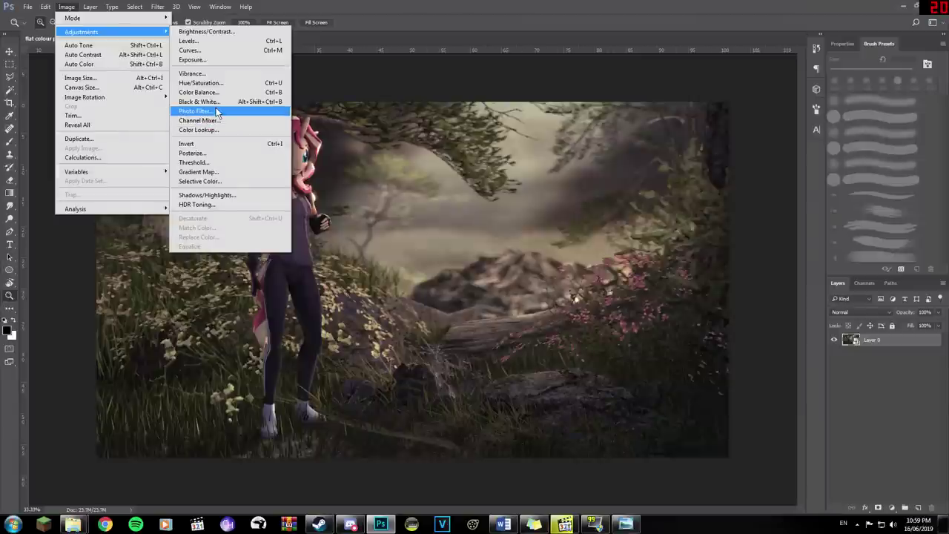
pyautogui.moveTo(158, 6)
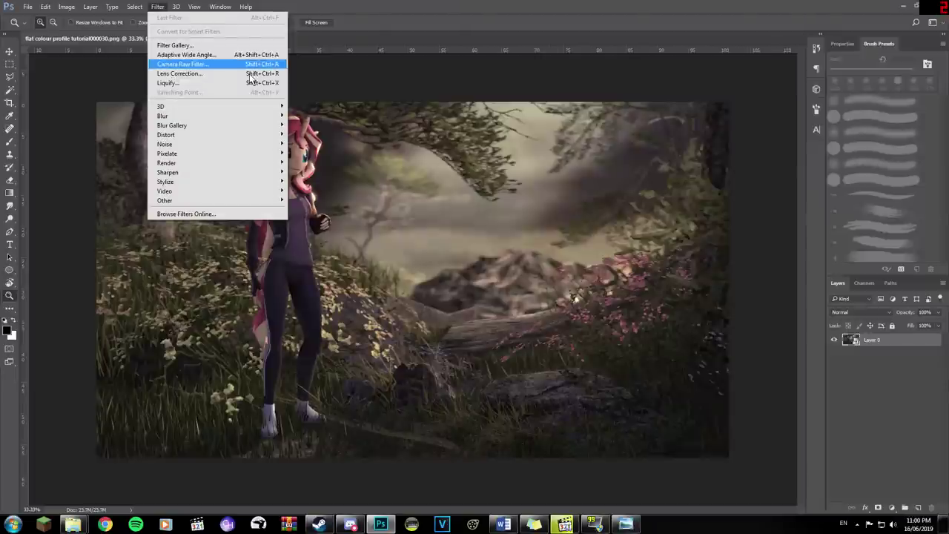
pyautogui.click(200, 64)
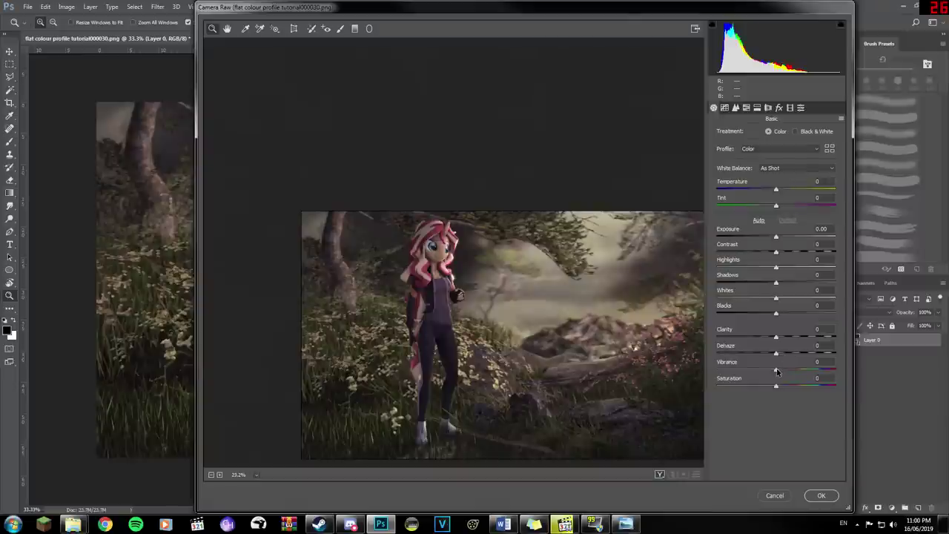
# Set Vibrance to +47, try extreme Saturation, reset it, and set Saturation to +23 in the Camera Raw Basic adjustments
pyautogui.moveTo(778, 372); pyautogui.dragTo(803, 370)
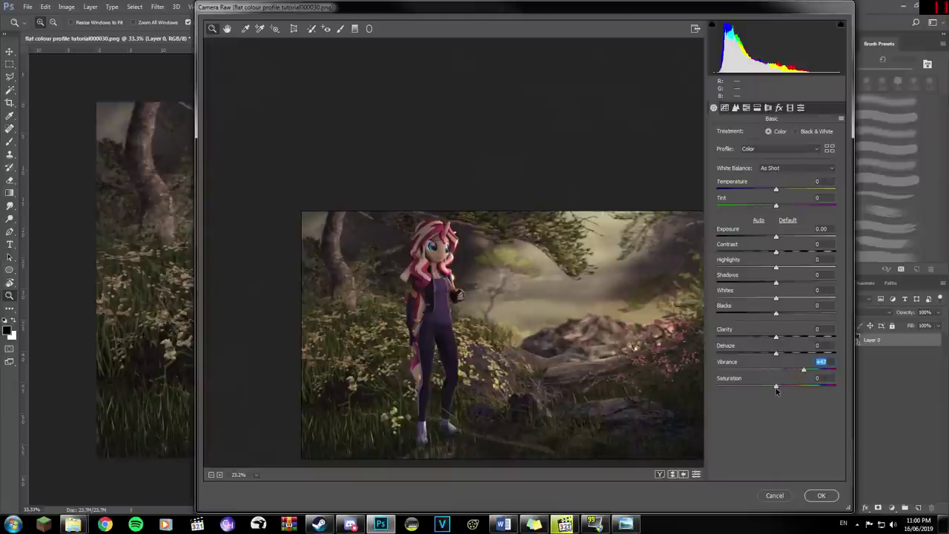
pyautogui.moveTo(776, 389); pyautogui.dragTo(843, 391)
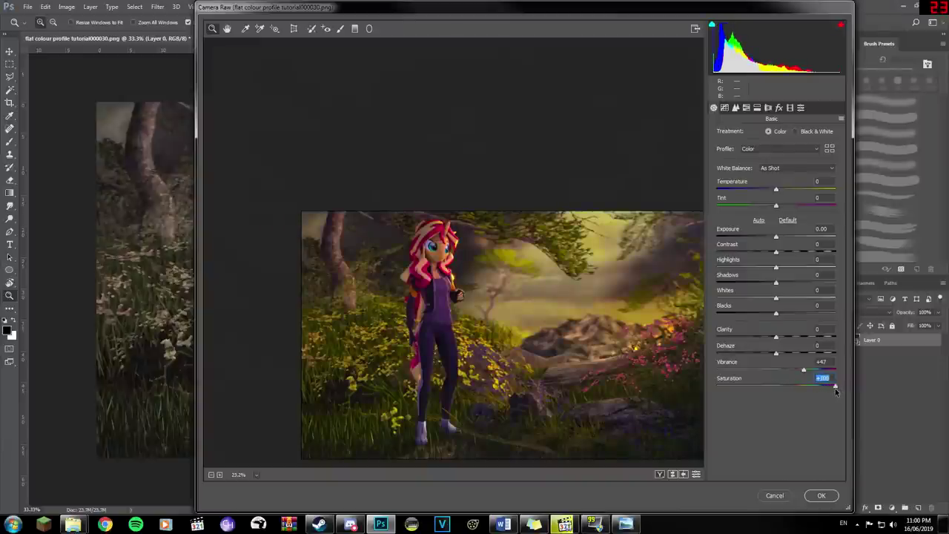
pyautogui.doubleClick(836, 389)
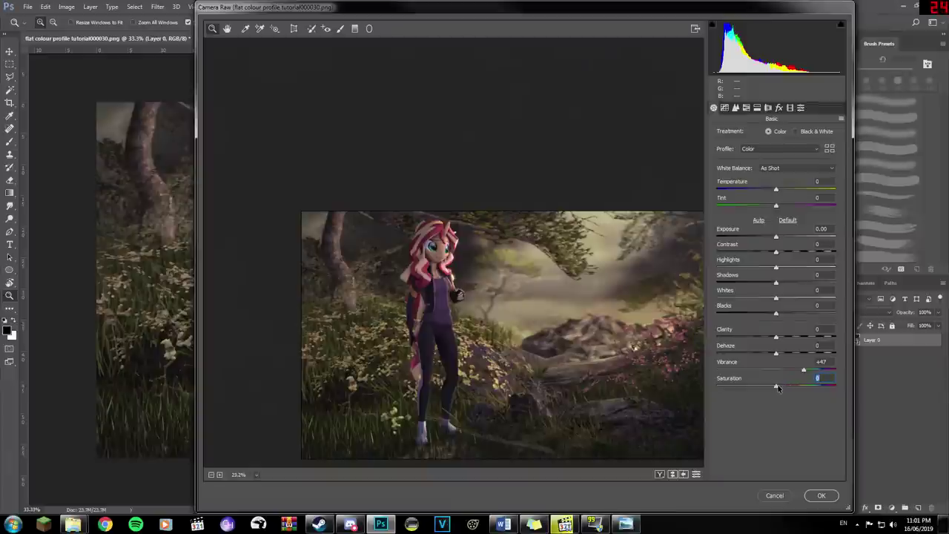
pyautogui.moveTo(777, 388); pyautogui.dragTo(787, 389)
pyautogui.moveTo(498, 297); pyautogui.dragTo(449, 229)
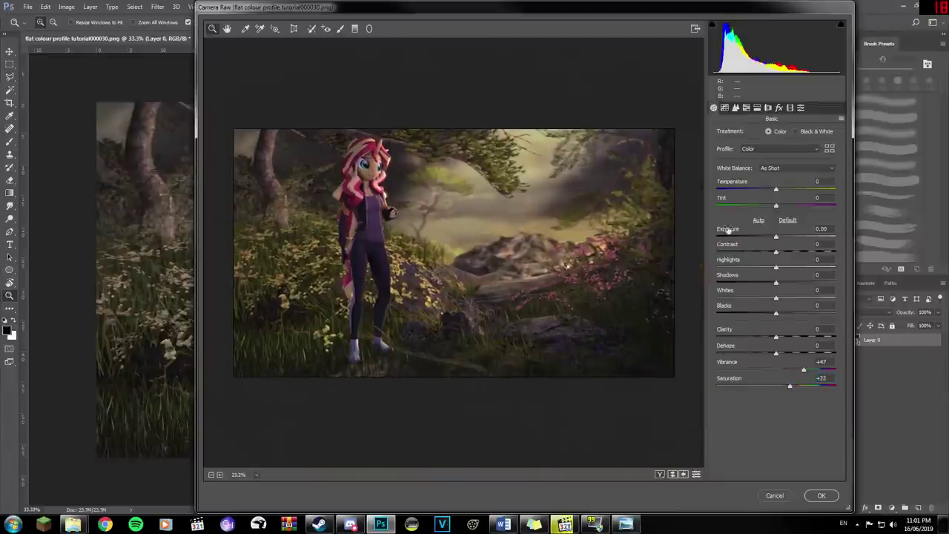
# Rebalance the colour intensity while checking the character's face, setting Vibrance to +70 and Saturation to +3
pyautogui.moveTo(362, 167); pyautogui.dragTo(469, 211)
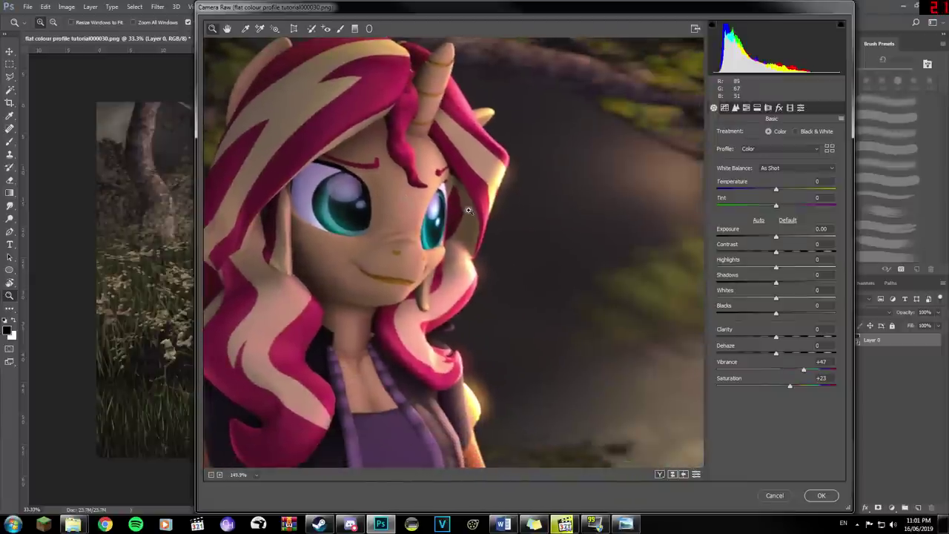
pyautogui.click(617, 173)
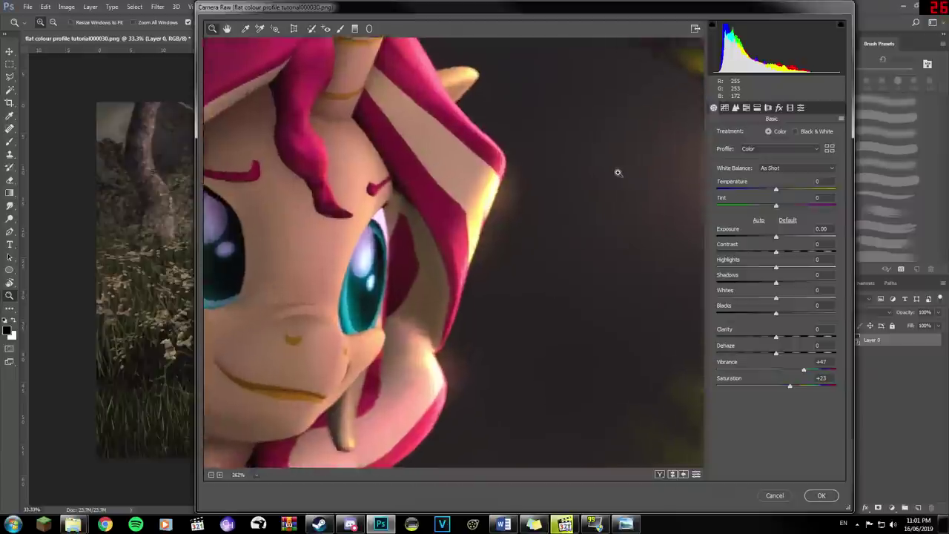
pyautogui.click(789, 370)
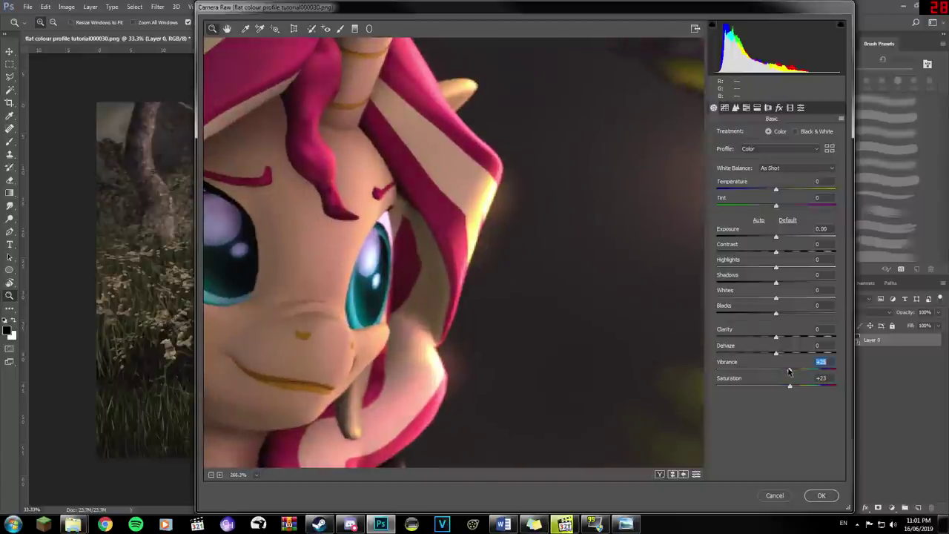
pyautogui.moveTo(790, 371); pyautogui.dragTo(793, 371)
pyautogui.moveTo(789, 385); pyautogui.dragTo(818, 372)
pyautogui.moveTo(608, 356); pyautogui.dragTo(542, 220)
pyautogui.moveTo(553, 262); pyautogui.dragTo(623, 221)
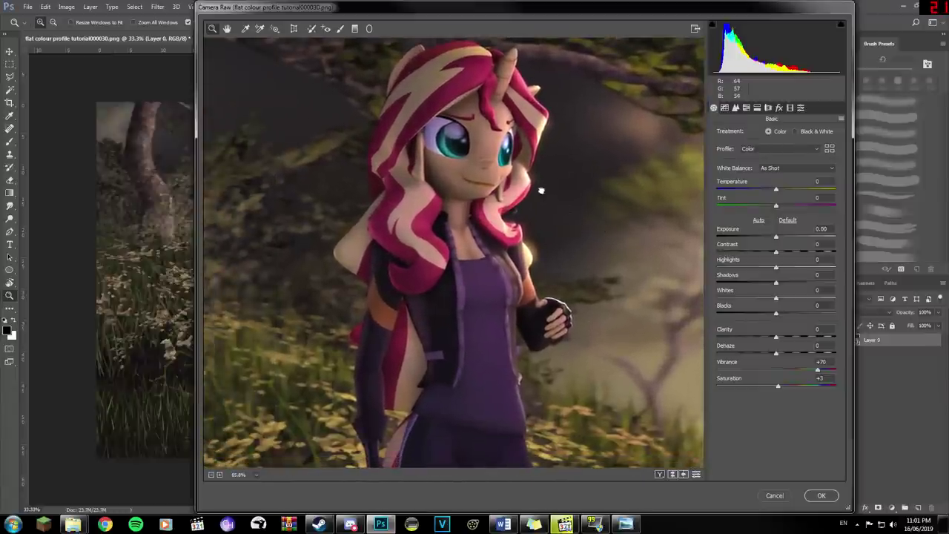
# Adjust the image tones, setting Blacks to -18, Shadows to -9, Exposure to +0.40 and Dehaze to about +15
pyautogui.keyDown('alt'); pyautogui.scroll(-3, 541, 190); pyautogui.keyUp('alt')
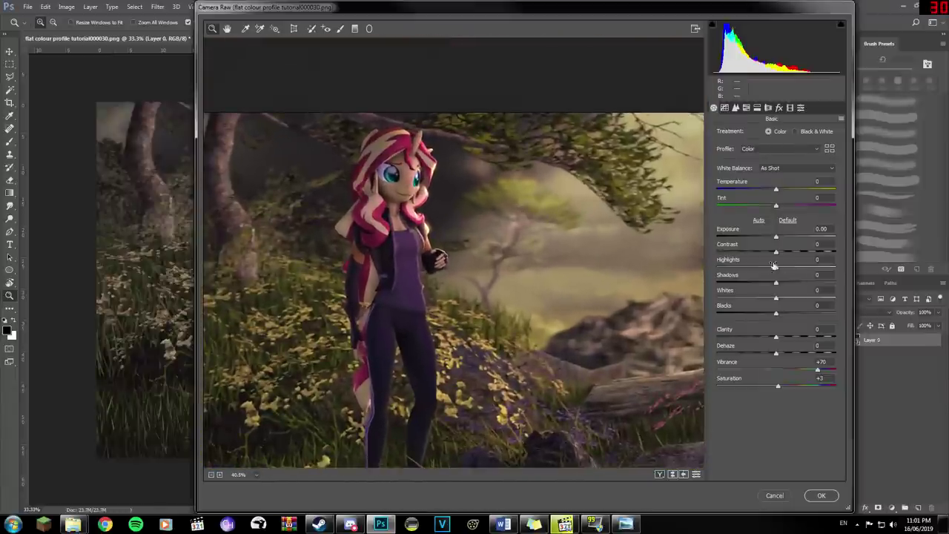
pyautogui.moveTo(555, 272)
pyautogui.mouseDown()
pyautogui.moveTo(479, 243)
pyautogui.moveTo(551, 253)
pyautogui.mouseUp()
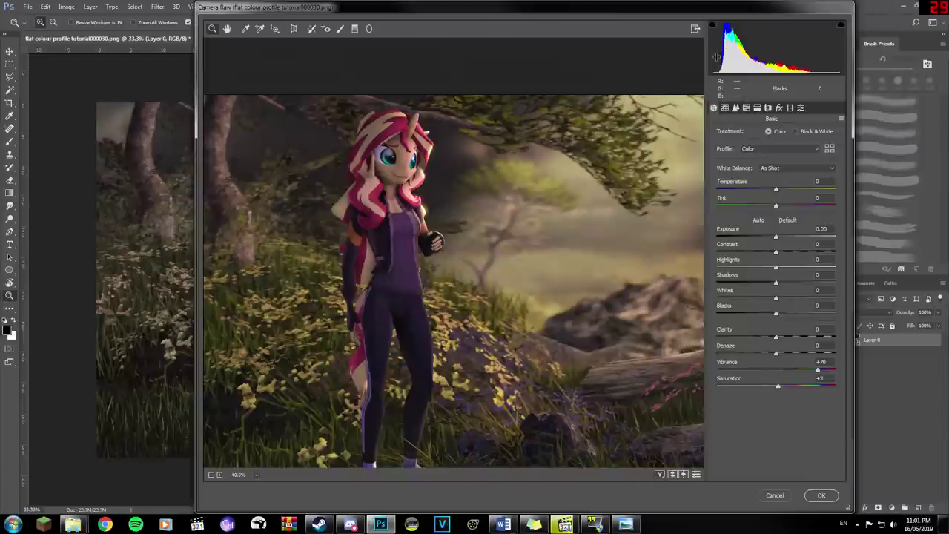
pyautogui.moveTo(777, 315); pyautogui.dragTo(772, 284)
pyautogui.moveTo(534, 274); pyautogui.dragTo(512, 249)
pyautogui.moveTo(777, 238); pyautogui.dragTo(780, 238)
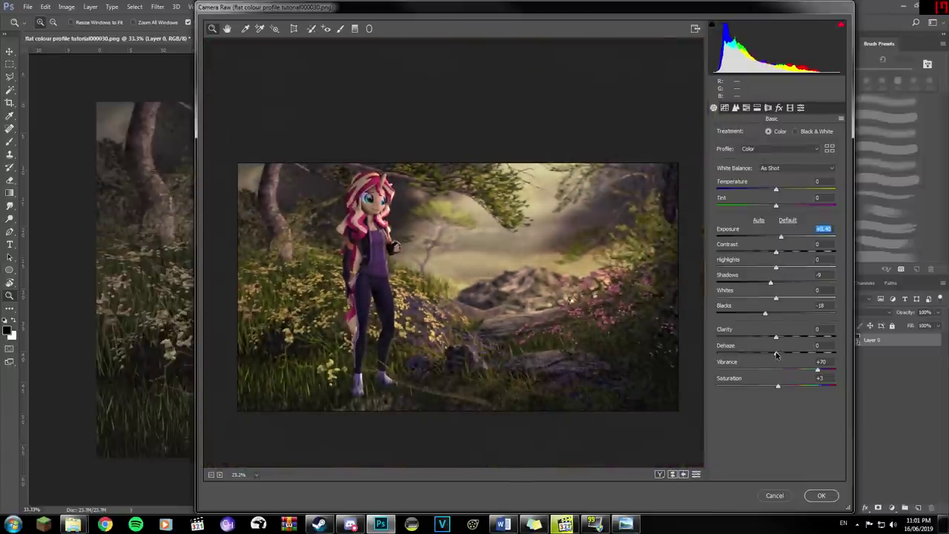
pyautogui.moveTo(776, 355); pyautogui.dragTo(786, 355)
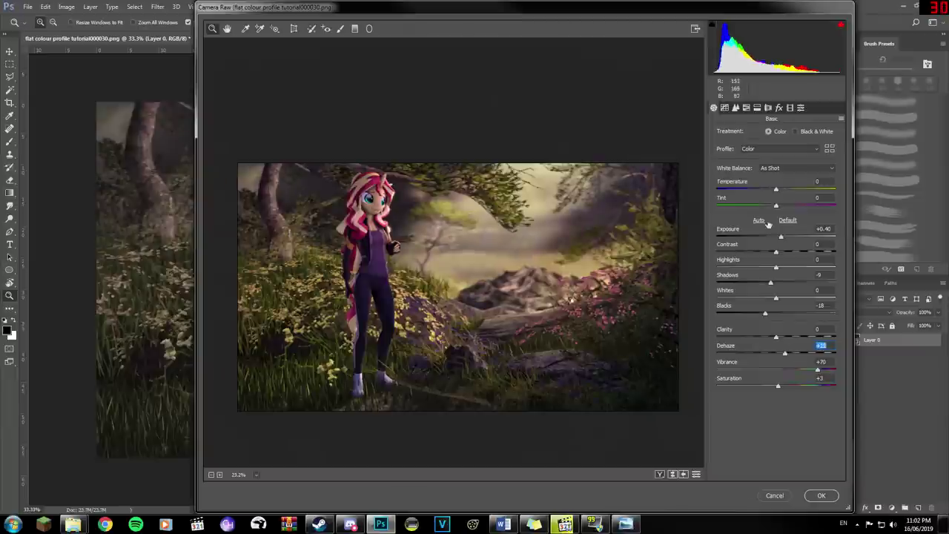
# Shift the Oranges hue to -25 in the HSL adjustments, checking the effect on the character's face
pyautogui.click(746, 108)
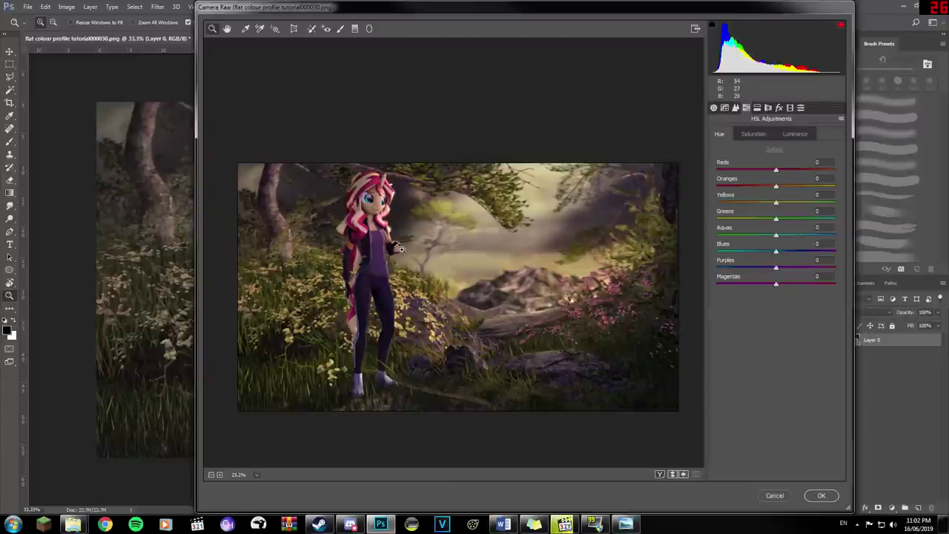
pyautogui.moveTo(361, 201); pyautogui.dragTo(206, 36)
pyautogui.keyDown('alt'); pyautogui.scroll(-6, 413, 161); pyautogui.keyUp('alt')
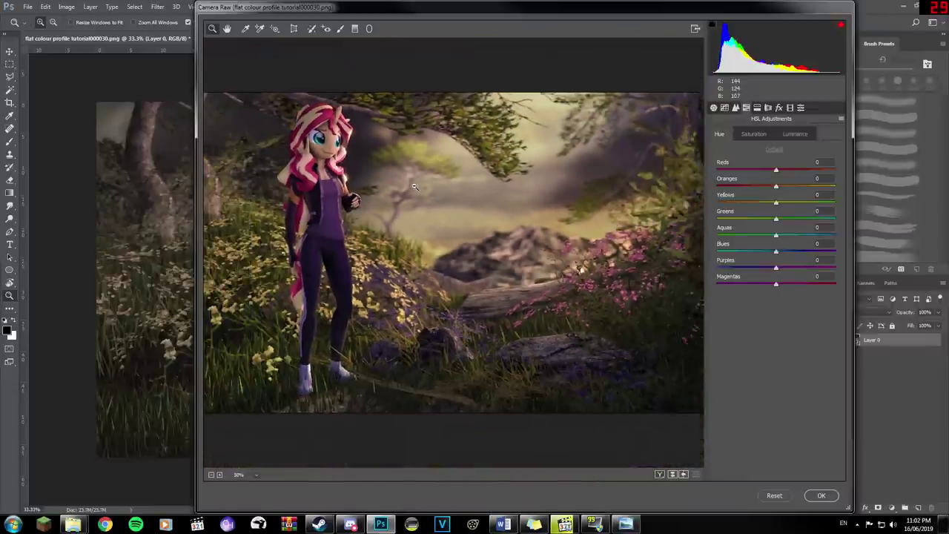
pyautogui.click(413, 186)
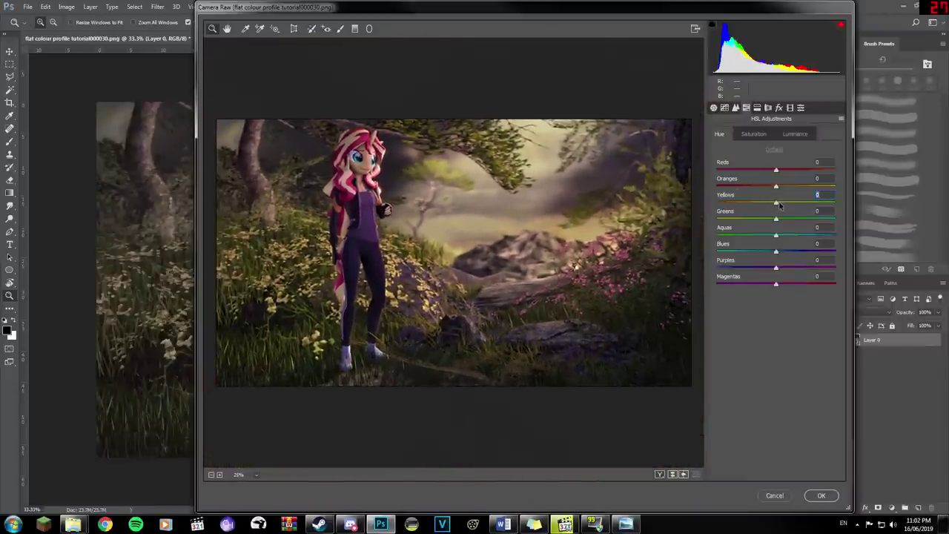
pyautogui.moveTo(780, 205)
pyautogui.mouseDown()
pyautogui.moveTo(797, 205)
pyautogui.moveTo(760, 204)
pyautogui.moveTo(776, 204)
pyautogui.mouseUp()
pyautogui.moveTo(358, 155); pyautogui.dragTo(381, 226)
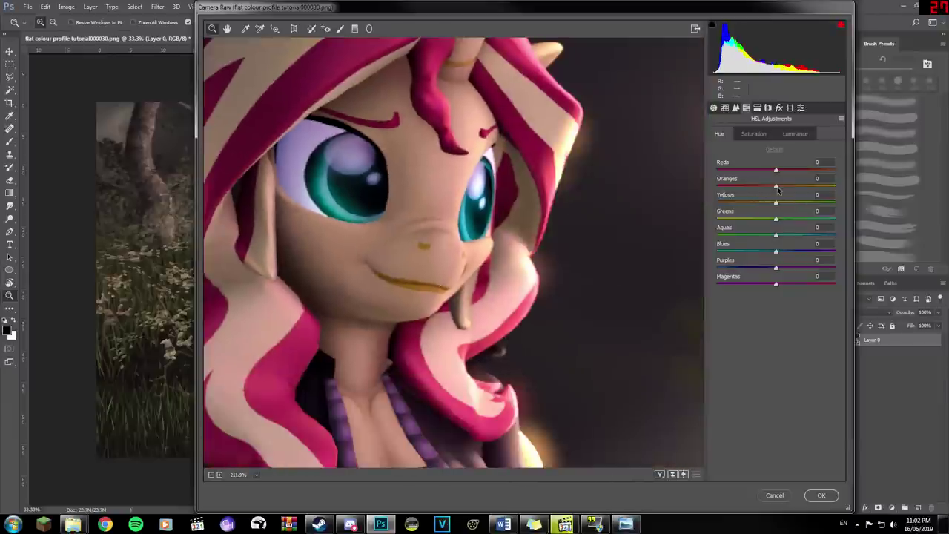
pyautogui.moveTo(777, 186); pyautogui.dragTo(768, 189)
# Raise the Reds saturation to +23 and lower the Reds luminance to -17 in the HSL adjustments
pyautogui.click(752, 134)
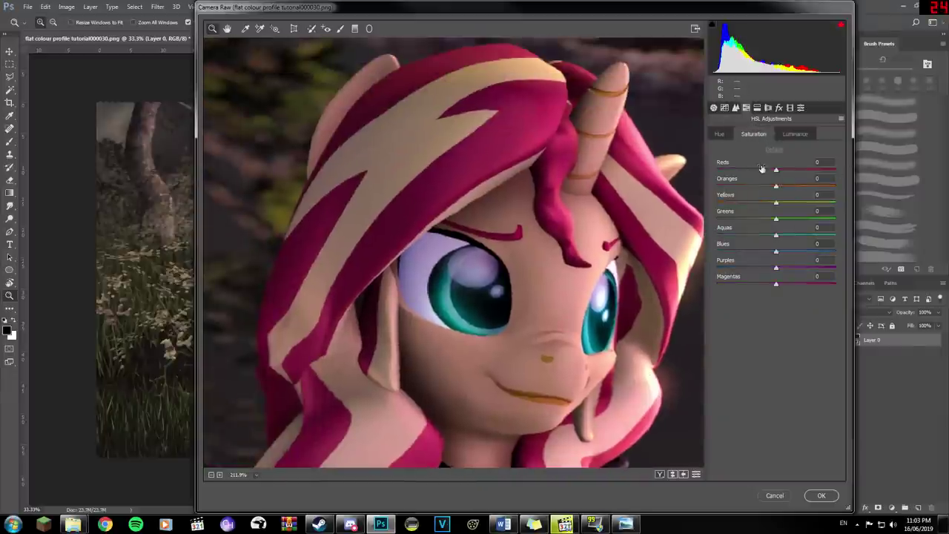
pyautogui.moveTo(777, 172); pyautogui.dragTo(794, 172)
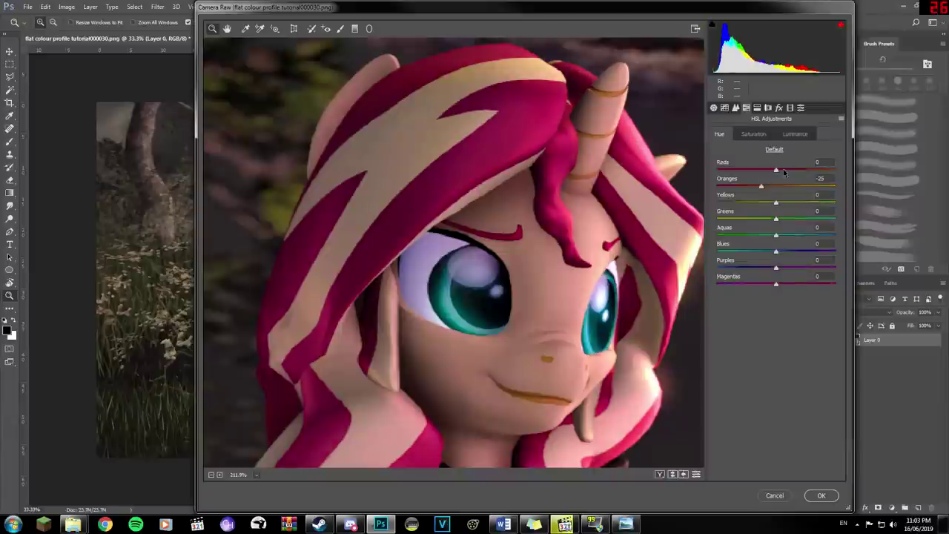
pyautogui.click(792, 134)
pyautogui.moveTo(776, 170); pyautogui.dragTo(765, 170)
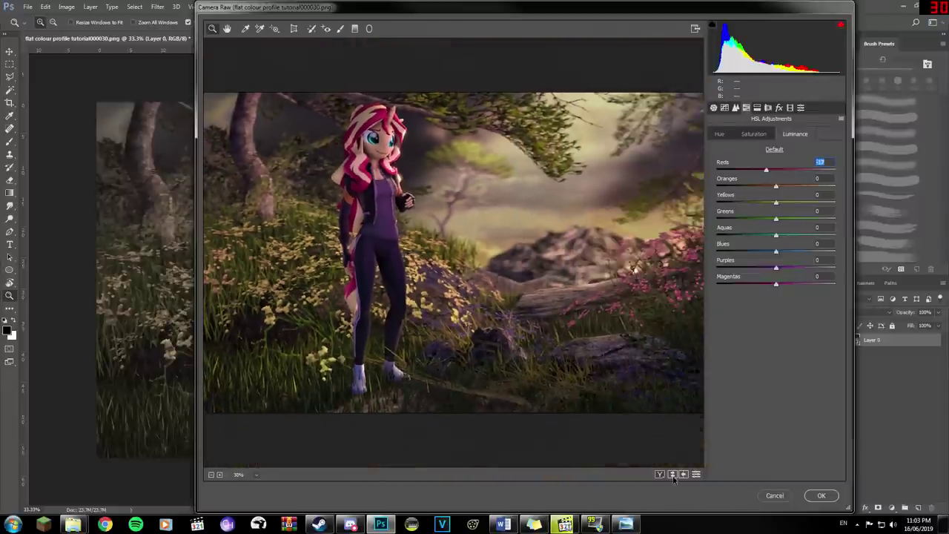
# Compare the before and after views, and the current HSL settings against their defaults
pyautogui.click(672, 474)
pyautogui.click(672, 473)
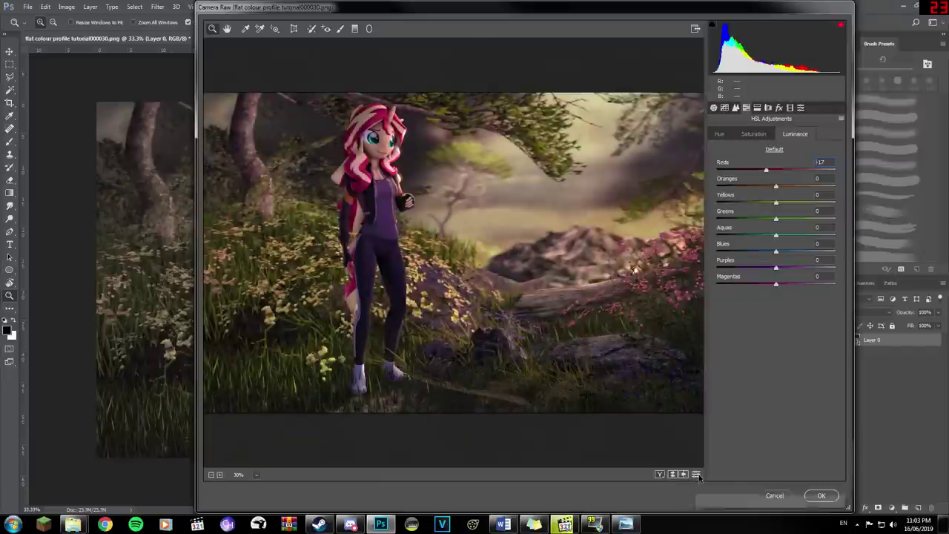
pyautogui.click(699, 476)
pyautogui.click(699, 475)
pyautogui.click(699, 475)
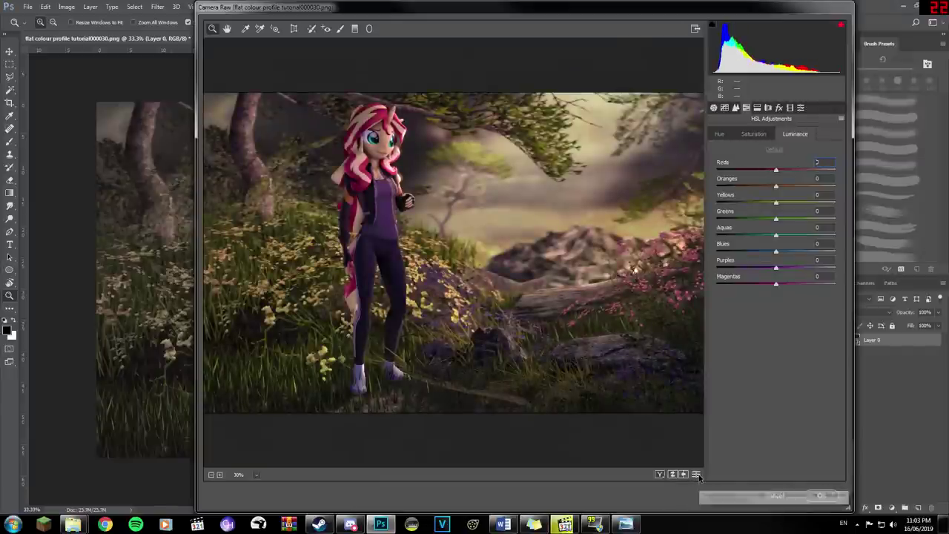
pyautogui.click(696, 474)
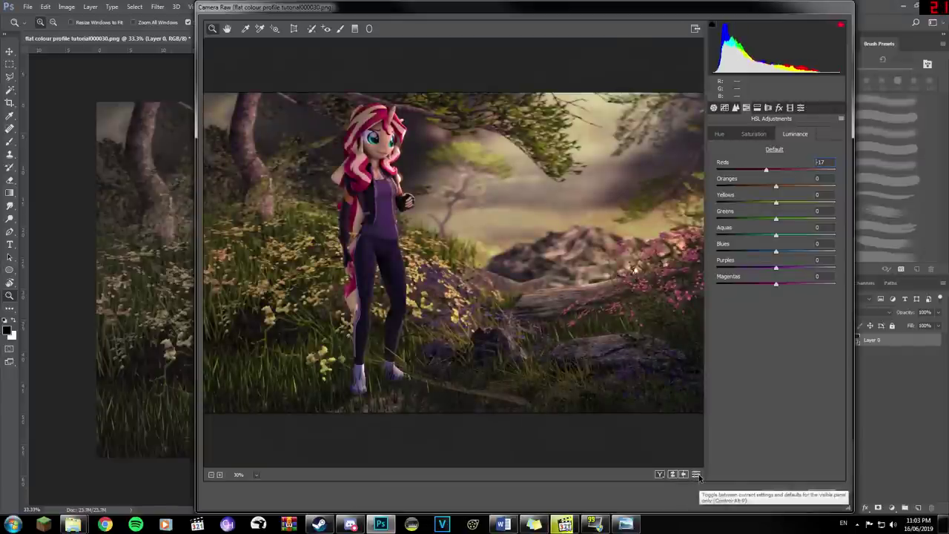
pyautogui.click(698, 476)
pyautogui.click(699, 475)
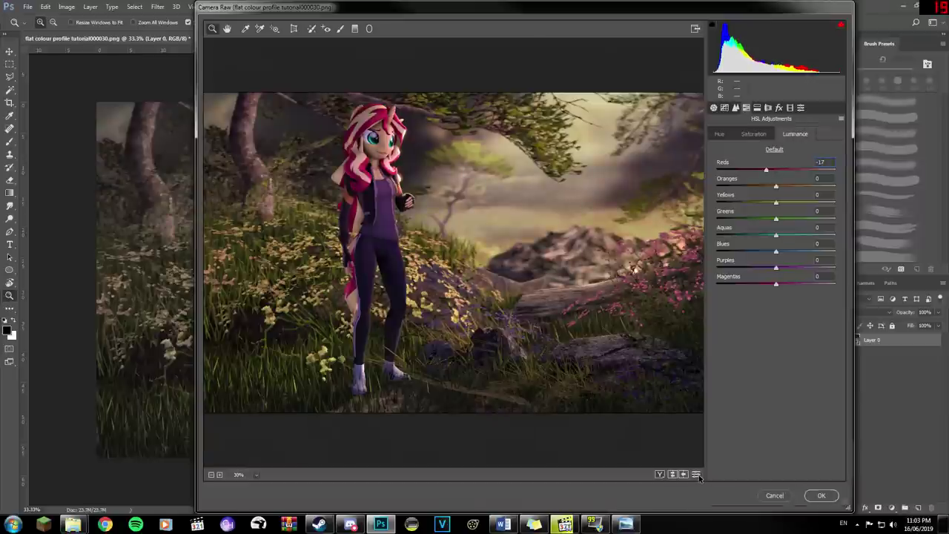
# Set the HSL saturation of Oranges to +15 and of Yellows to -13
pyautogui.click(719, 134)
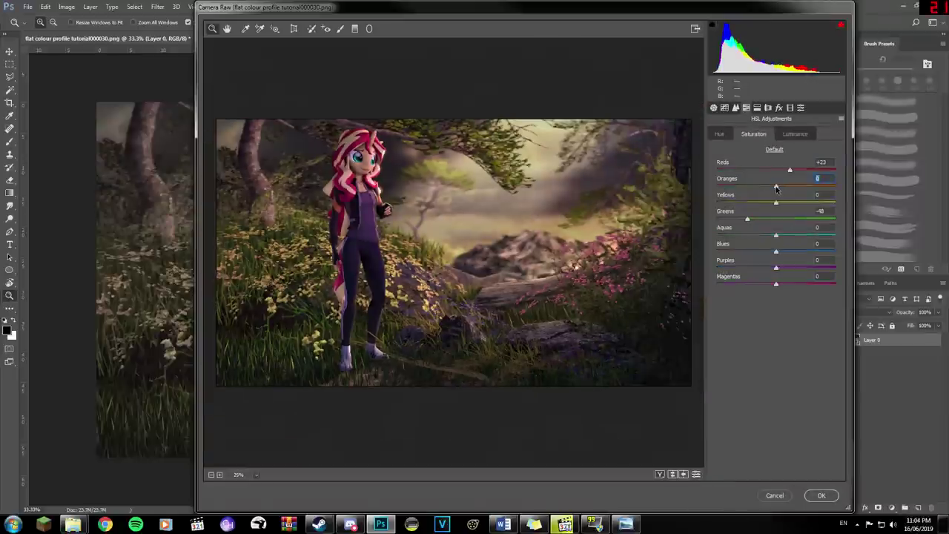
pyautogui.click(782, 187)
pyautogui.moveTo(784, 190); pyautogui.dragTo(766, 208)
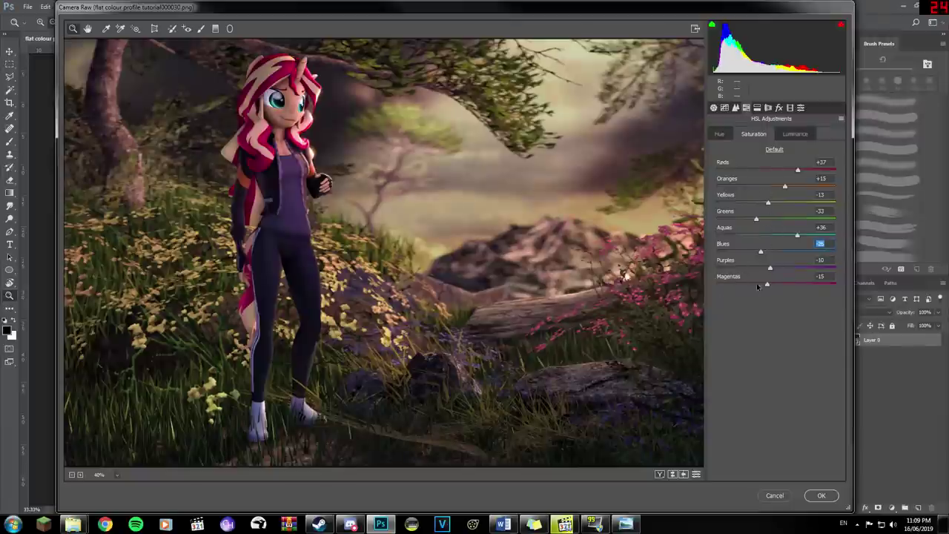
# Check the graded character and scenery up close and apply the Camera Raw grade to Layer 0
pyautogui.moveTo(326, 375); pyautogui.dragTo(373, 375)
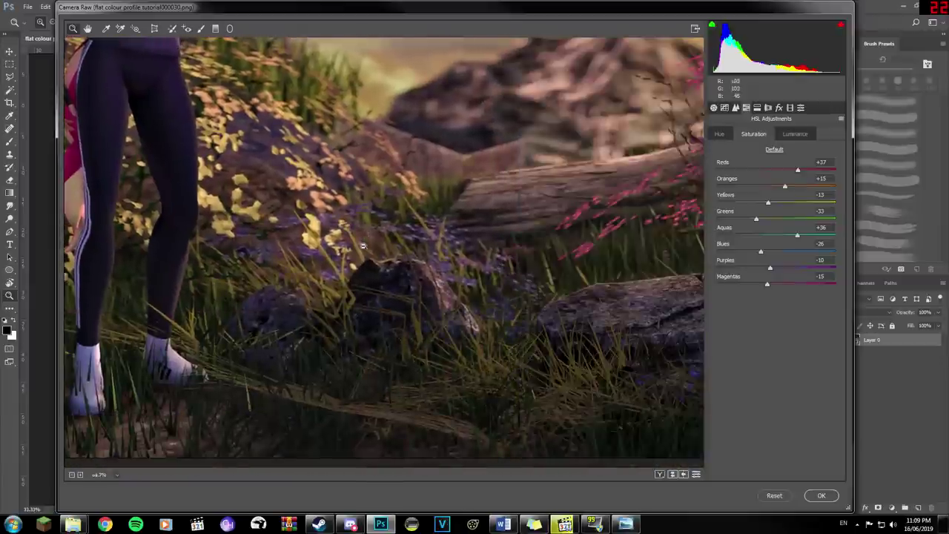
pyautogui.keyDown('alt'); pyautogui.scroll(-5, 362, 246); pyautogui.keyUp('alt')
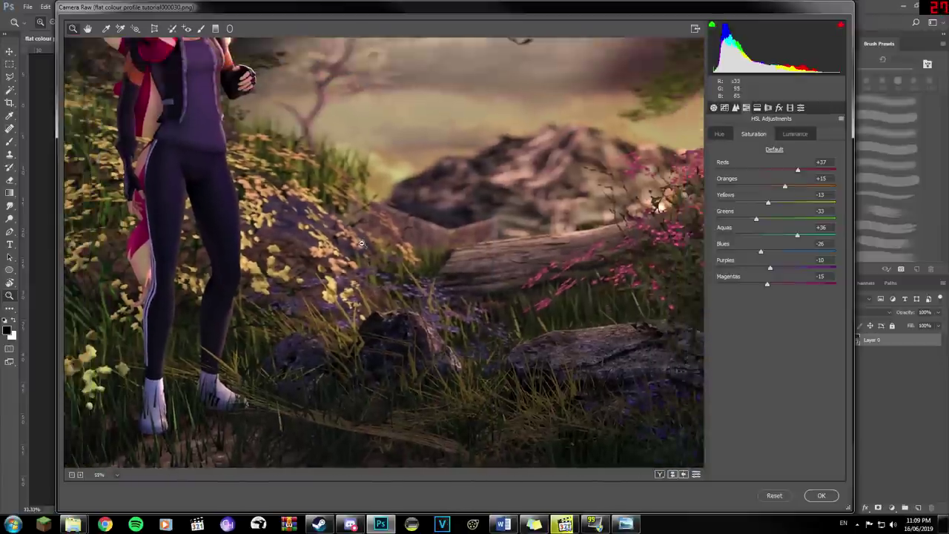
pyautogui.keyDown('alt'); pyautogui.scroll(-1, 306, 239); pyautogui.keyUp('alt')
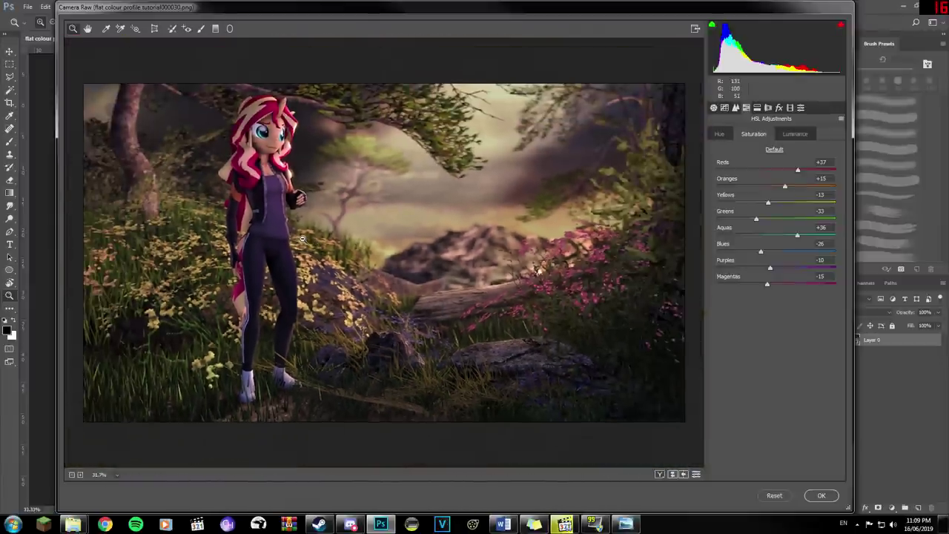
pyautogui.keyDown('alt'); pyautogui.scroll(1, 302, 239); pyautogui.keyUp('alt')
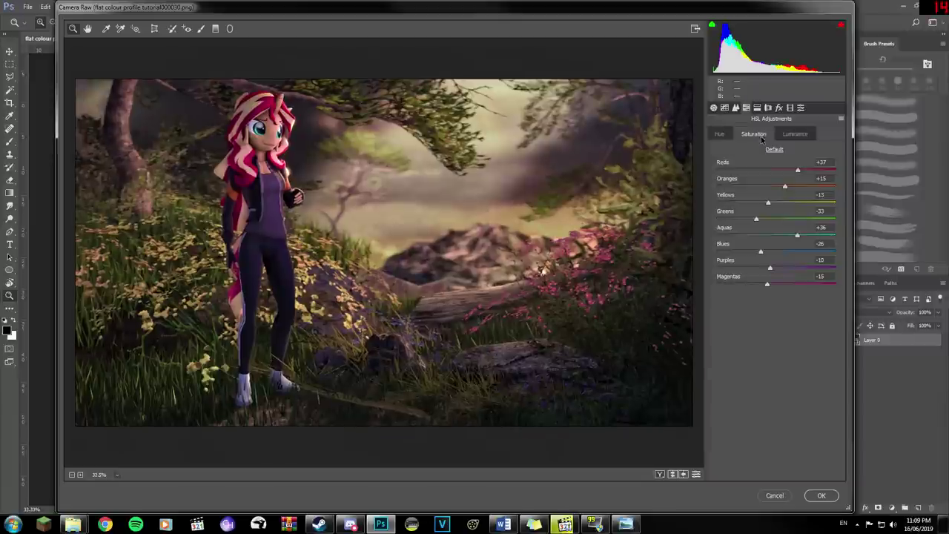
pyautogui.click(821, 495)
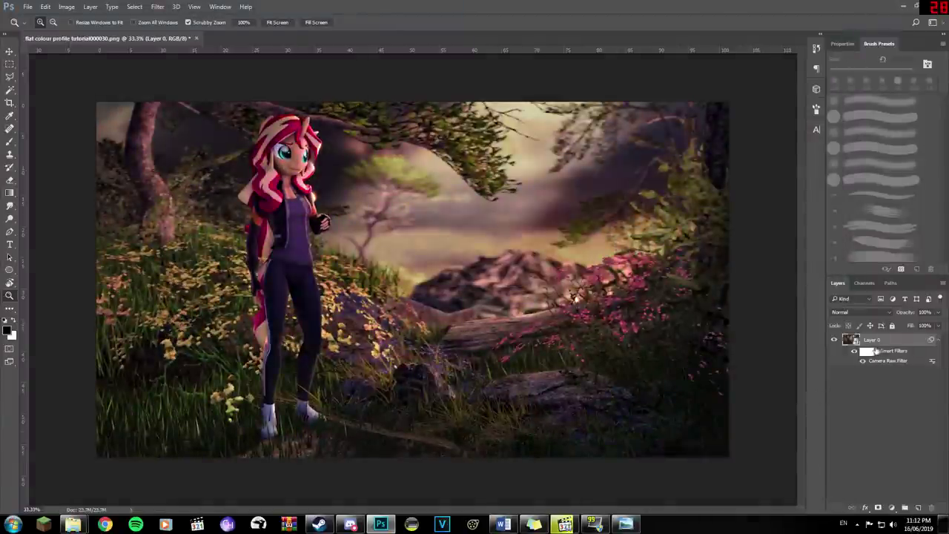
# Hide and restore the Camera Raw Filter on Layer 0 to compare the image with and without the grade
pyautogui.rightClick(890, 350)
pyautogui.rightClick(889, 344)
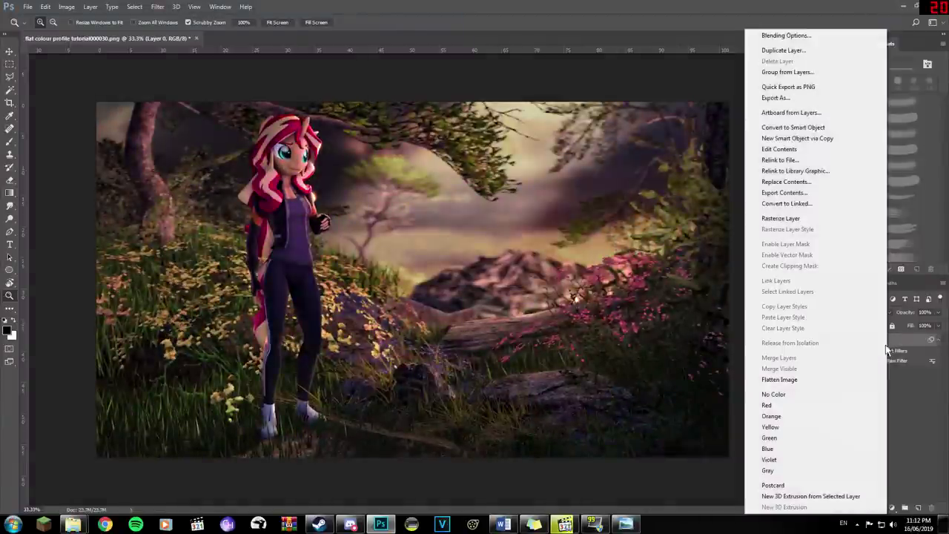
pyautogui.click(631, 5)
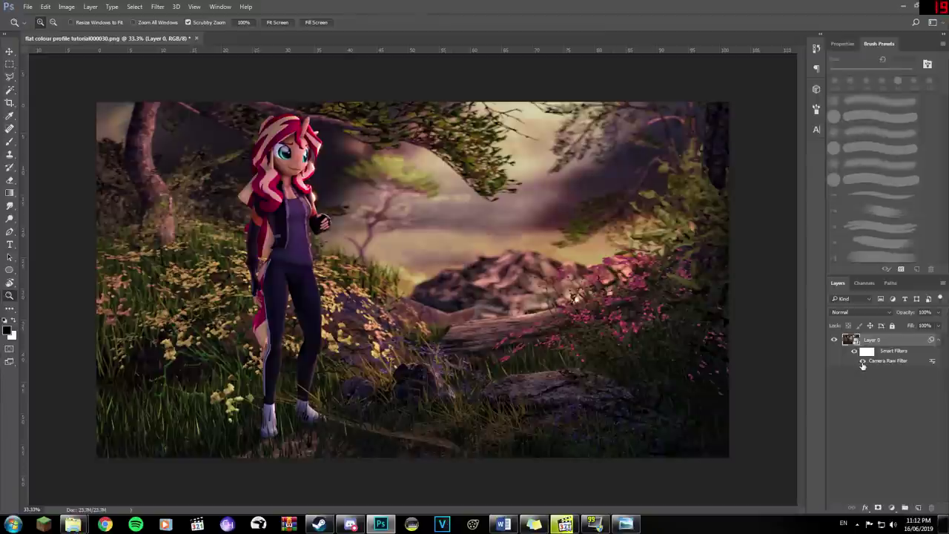
pyautogui.click(862, 361)
pyautogui.hotkey('ctrl', 'z')
# Reopen the Camera Raw Filter on Layer 0, try an extreme Contrast setting, undo it and close the filter
pyautogui.hotkey('ctrl', 'shift', 'a')
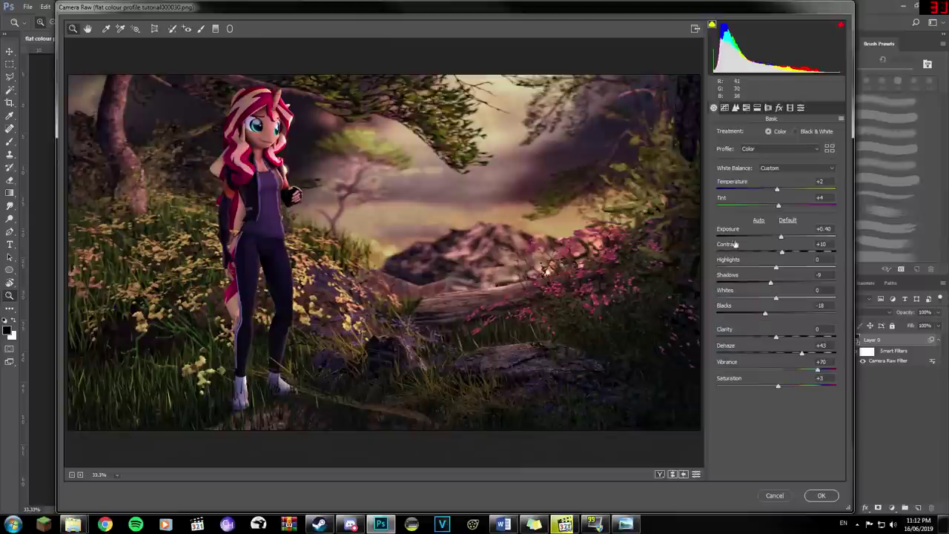
pyautogui.moveTo(766, 252); pyautogui.dragTo(891, 256)
pyautogui.hotkey('ctrl', 'z')
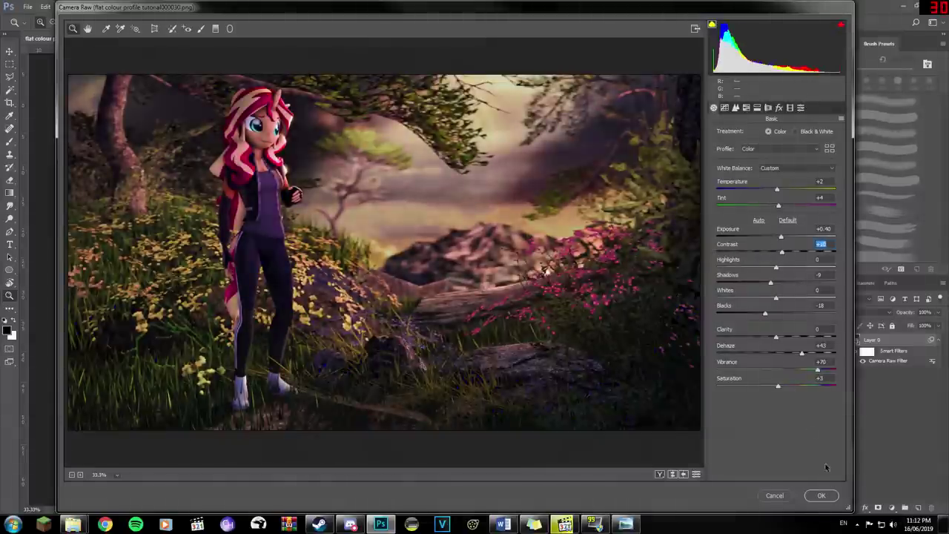
pyautogui.click(820, 495)
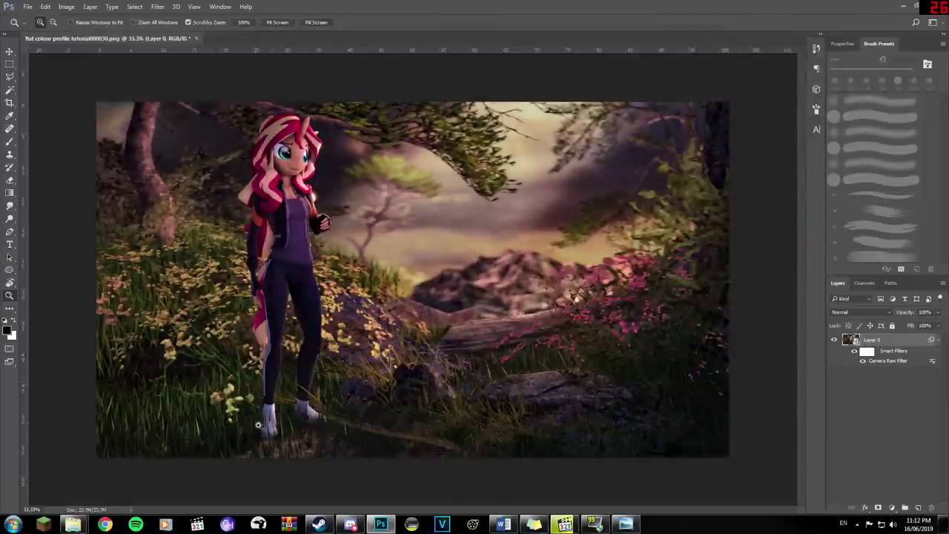
# Add a Vibrance adjustment layer above Layer 0 for correcting the colour tint on the character's shoes
pyautogui.moveTo(266, 432); pyautogui.dragTo(334, 426)
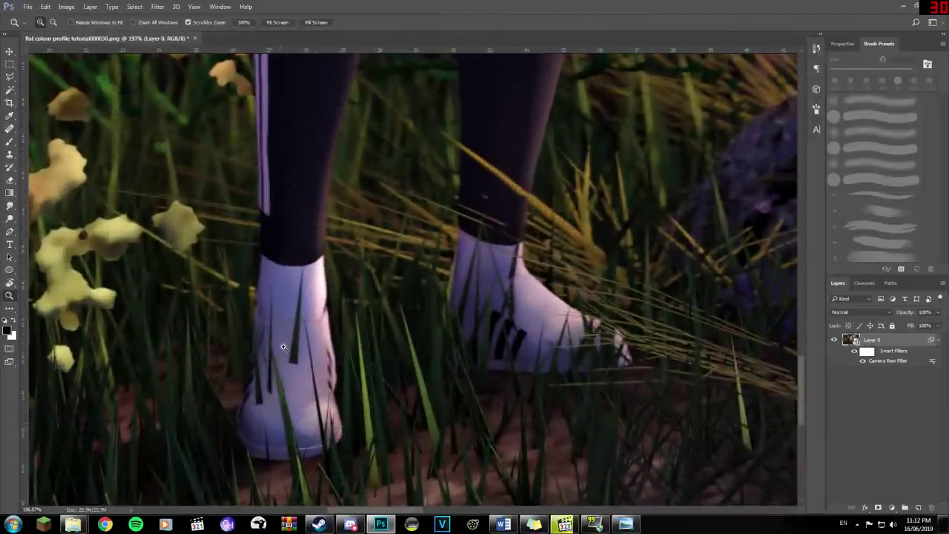
pyautogui.click(892, 507)
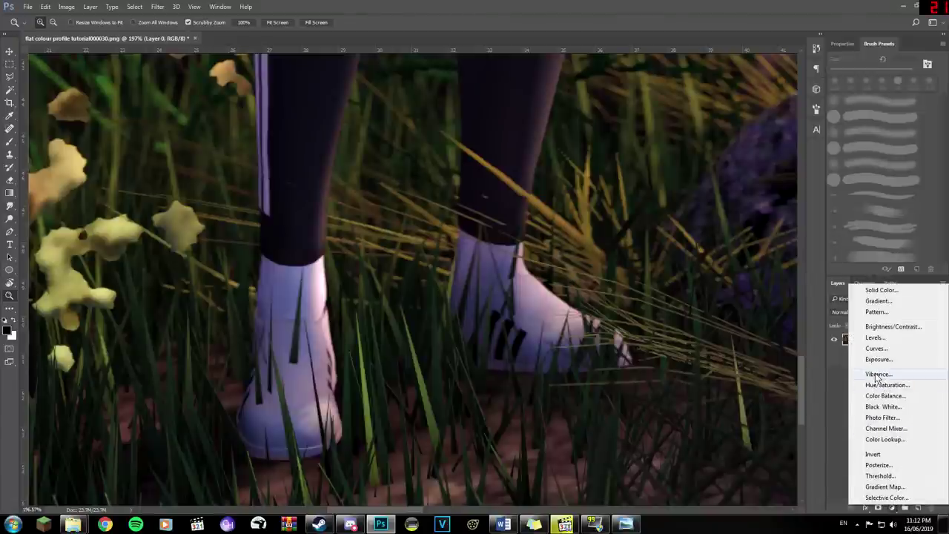
pyautogui.click(877, 374)
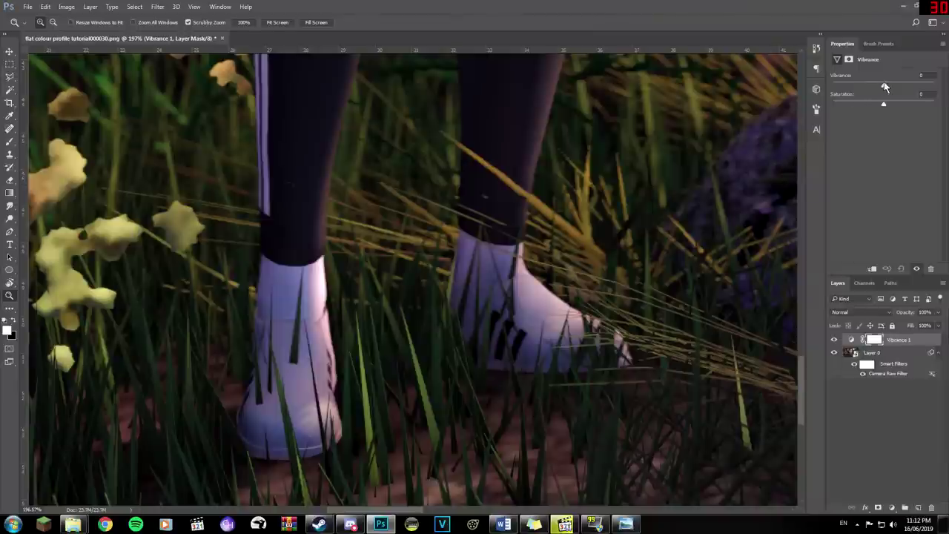
# Try extreme positive Vibrance and Saturation settings on the adjustment layer, undoing each one
pyautogui.moveTo(884, 84); pyautogui.dragTo(946, 85)
pyautogui.hotkey('ctrl', 'z')
pyautogui.moveTo(885, 104); pyautogui.dragTo(945, 104)
pyautogui.hotkey('ctrl', 'z')
# Set the adjustment layer's Vibrance to -49 and invert its mask to black
pyautogui.click(862, 86)
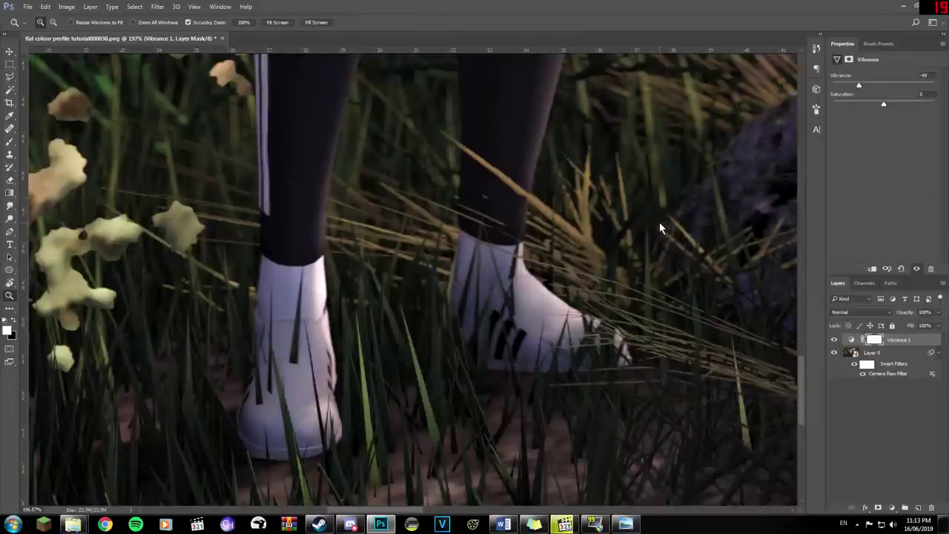
pyautogui.hotkey('ctrl', 'i')
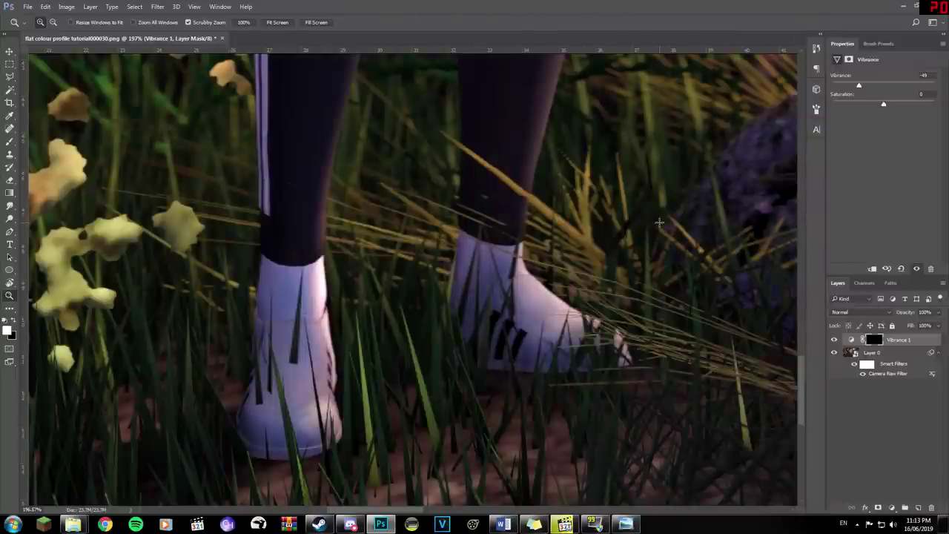
# Paint white on the Vibrance 1 mask over both of the character's shoes with a soft 168 px brush
pyautogui.press('b')
pyautogui.click(878, 44)
pyautogui.click(866, 83)
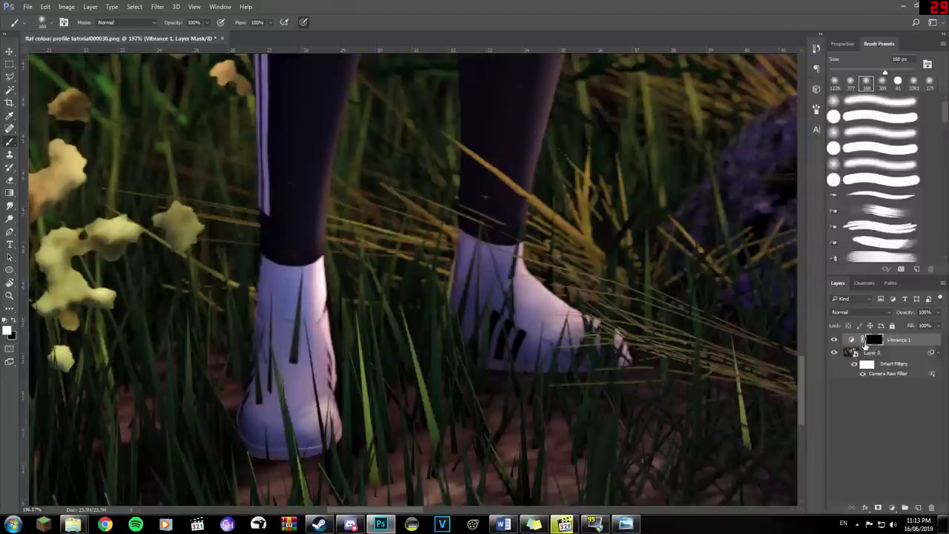
pyautogui.moveTo(501, 313)
pyautogui.mouseDown()
pyautogui.moveTo(559, 323)
pyautogui.moveTo(555, 309)
pyautogui.mouseUp()
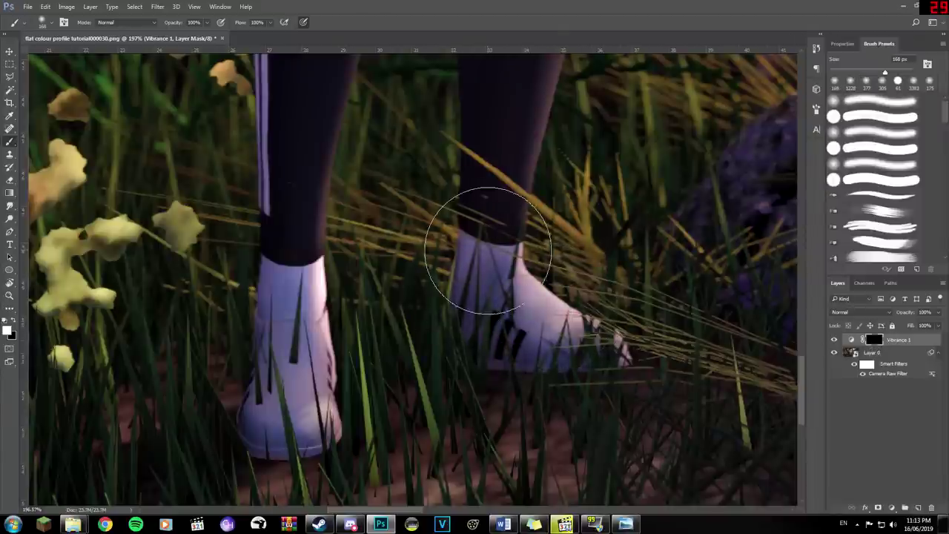
pyautogui.moveTo(487, 228)
pyautogui.mouseDown()
pyautogui.moveTo(604, 349)
pyautogui.moveTo(586, 340)
pyautogui.mouseUp()
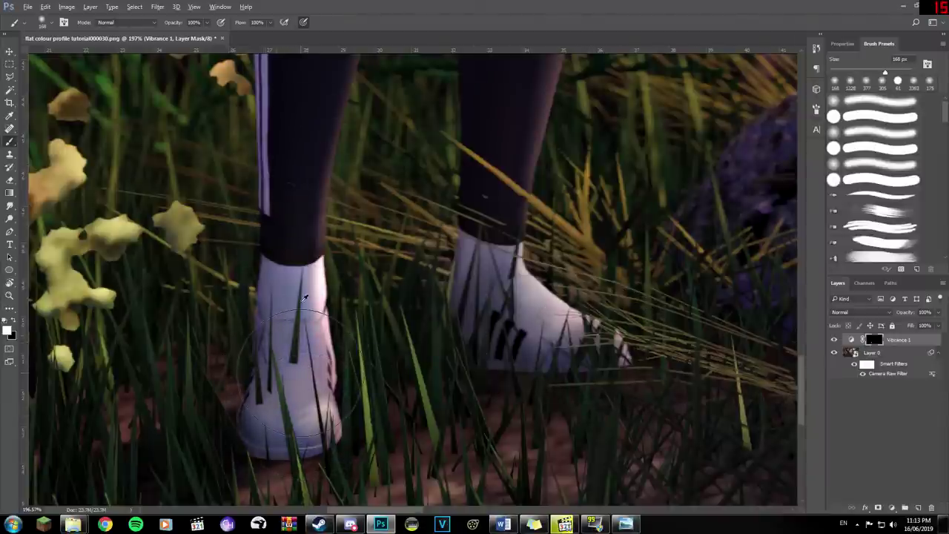
pyautogui.keyDown('alt'); pyautogui.scroll(-5, 305, 295); pyautogui.keyUp('alt')
pyautogui.keyDown('alt'); pyautogui.scroll(-3, 312, 298); pyautogui.keyUp('alt')
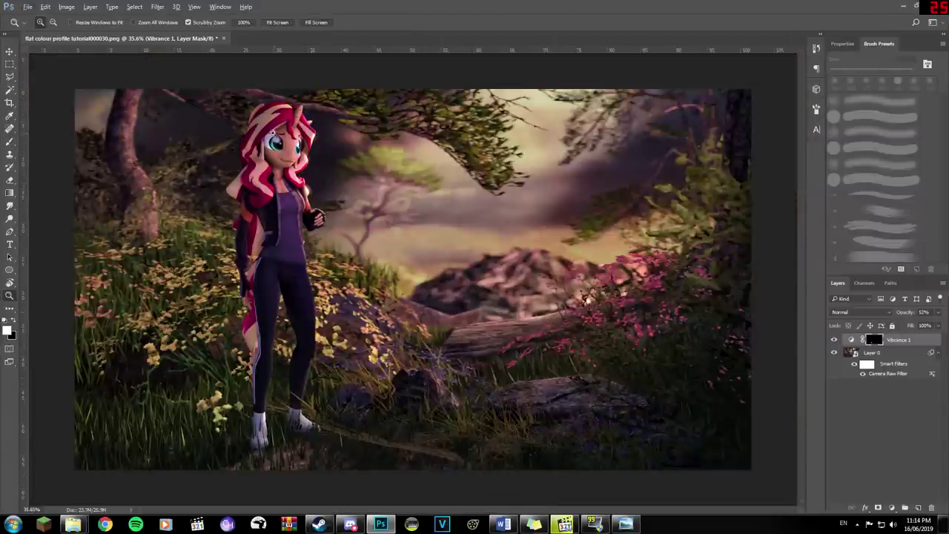
# Add a second Vibrance adjustment layer for the character's eyes and set its Vibrance to +70
pyautogui.moveTo(269, 135); pyautogui.dragTo(343, 124)
pyautogui.moveTo(304, 165); pyautogui.dragTo(333, 154)
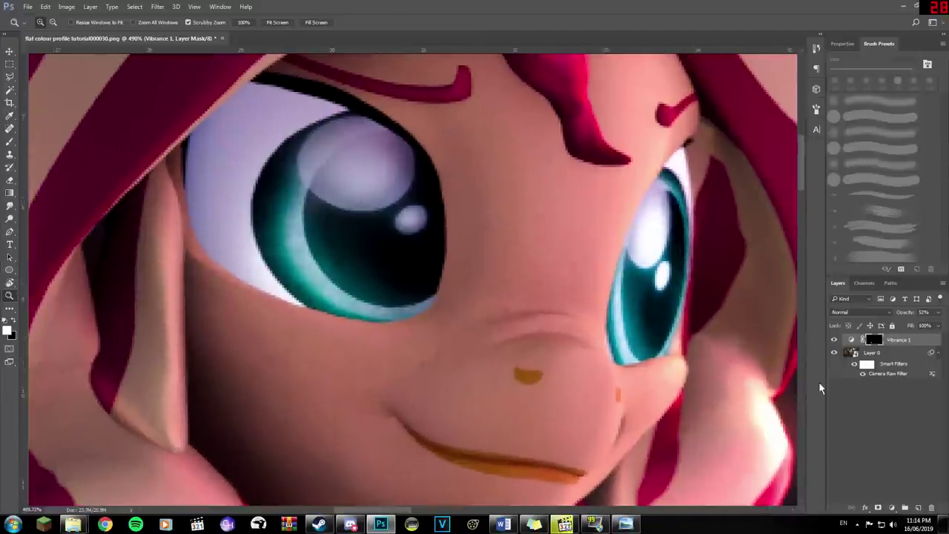
pyautogui.click(892, 508)
pyautogui.click(878, 379)
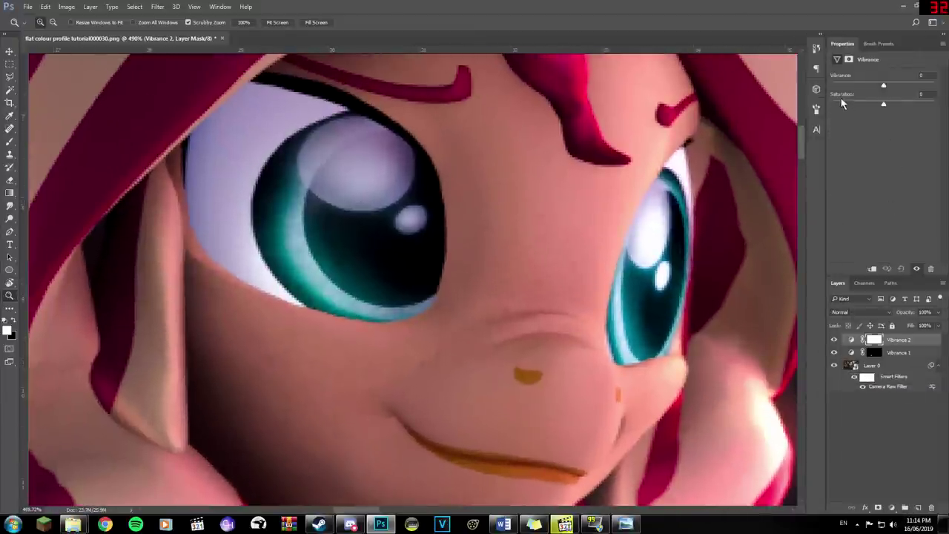
pyautogui.moveTo(890, 85); pyautogui.dragTo(919, 86)
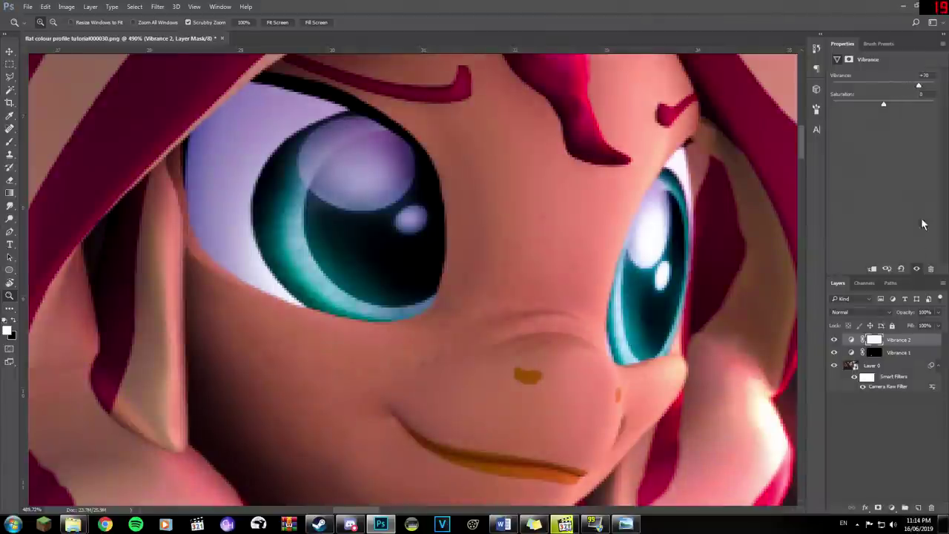
# Invert the Vibrance 2 mask to black and brush the colour boost in over the character's eyes
pyautogui.hotkey('ctrl', 'i')
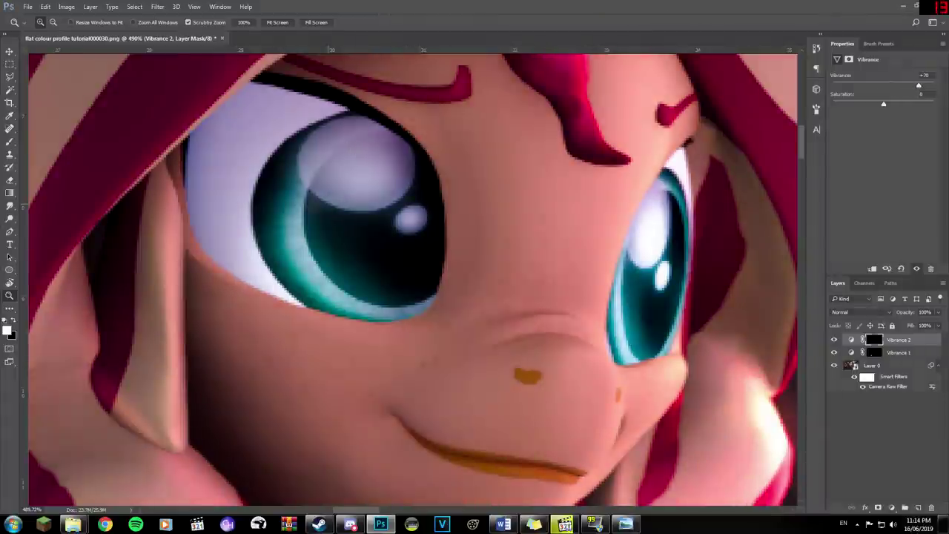
pyautogui.press('b')
pyautogui.click(878, 43)
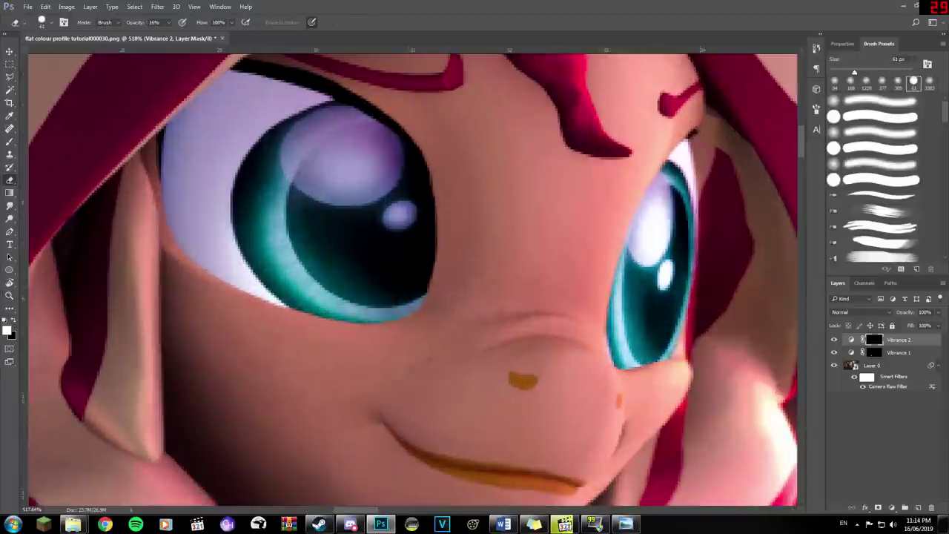
pyautogui.click(835, 80)
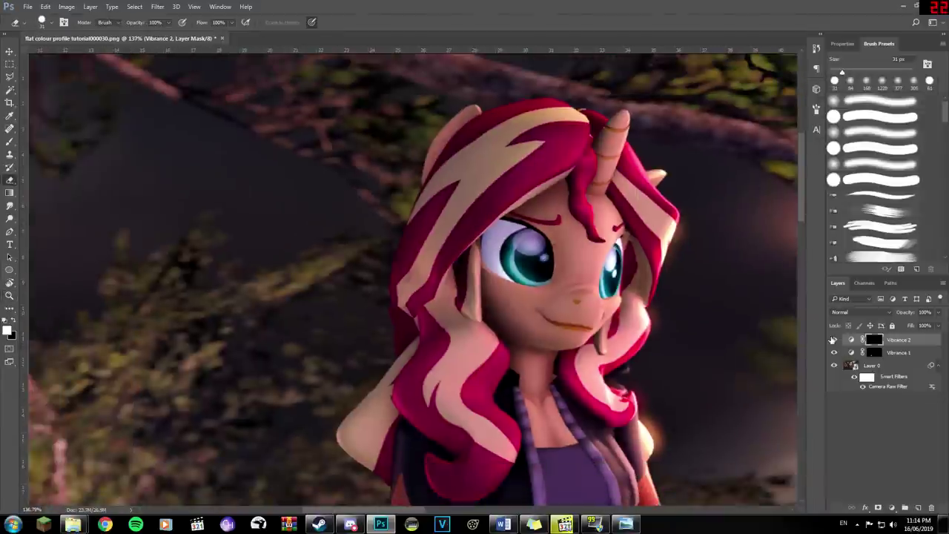
# Hide and show the Vibrance 2 layer to compare the eyes, and check the whole image
pyautogui.click(833, 340)
pyautogui.click(834, 340)
pyautogui.click(834, 340)
pyautogui.click(833, 340)
pyautogui.hotkey('ctrl', '0')
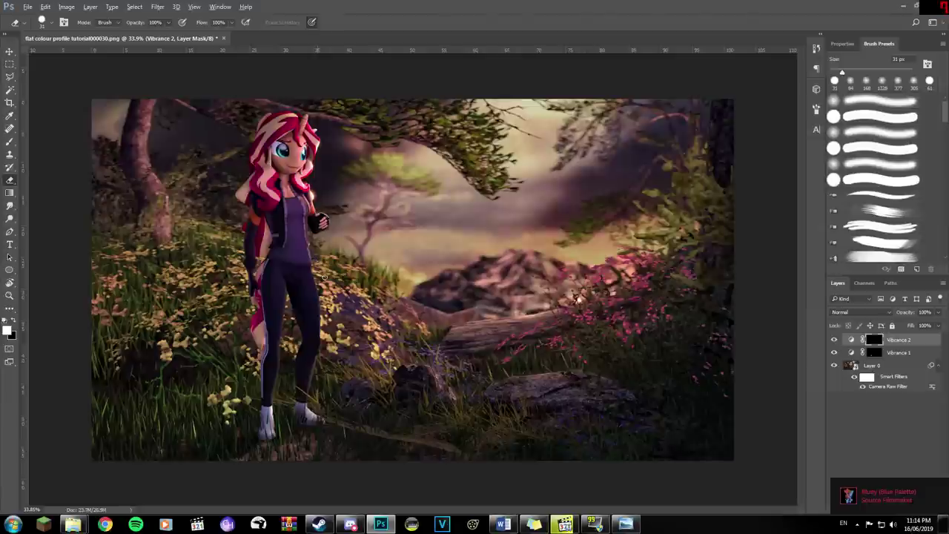
pyautogui.keyDown('alt'); pyautogui.scroll(-1, 324, 278); pyautogui.keyUp('alt')
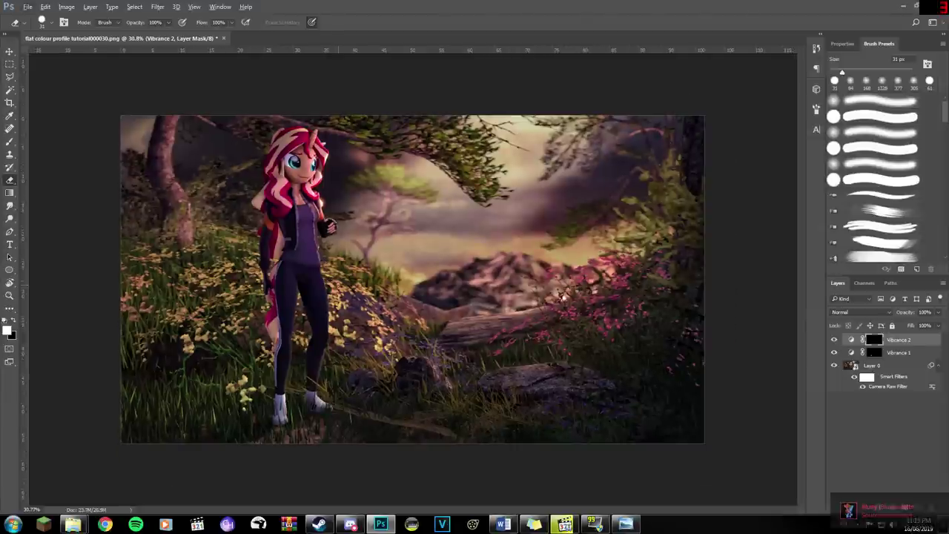